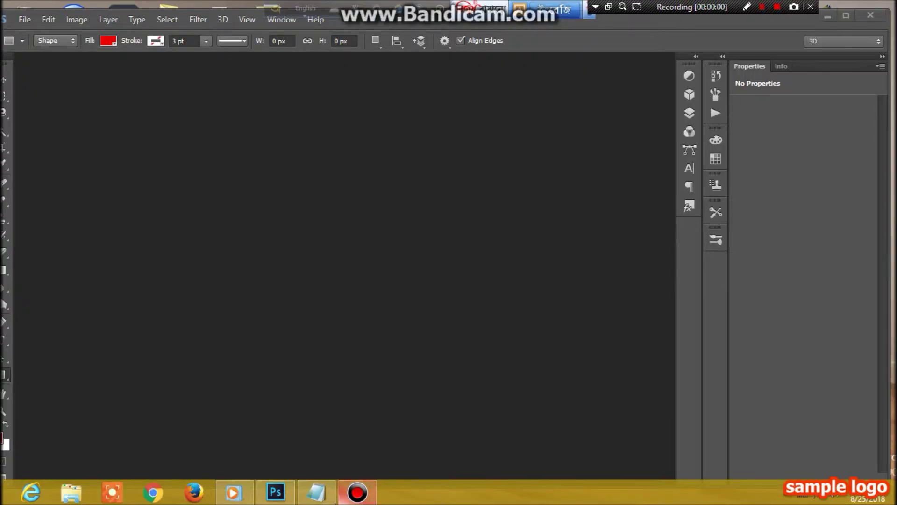
Step: Bring up the tutorial notes and review step 2's new-page settings before starting a new document
click(311, 498)
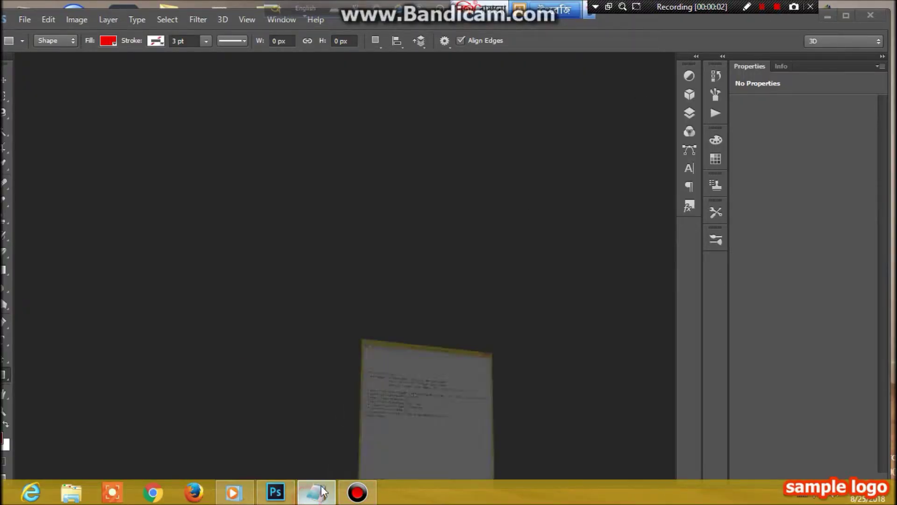
drag(508, 116, 606, 113)
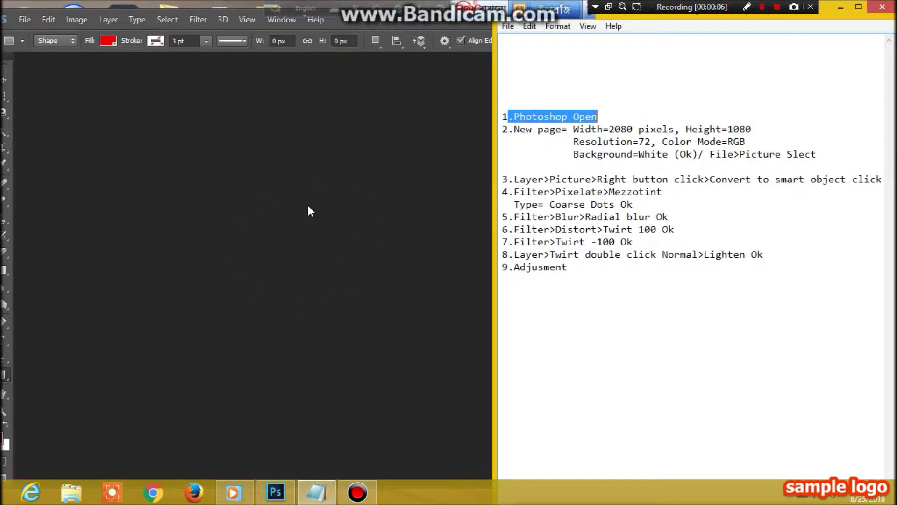
drag(514, 130, 569, 130)
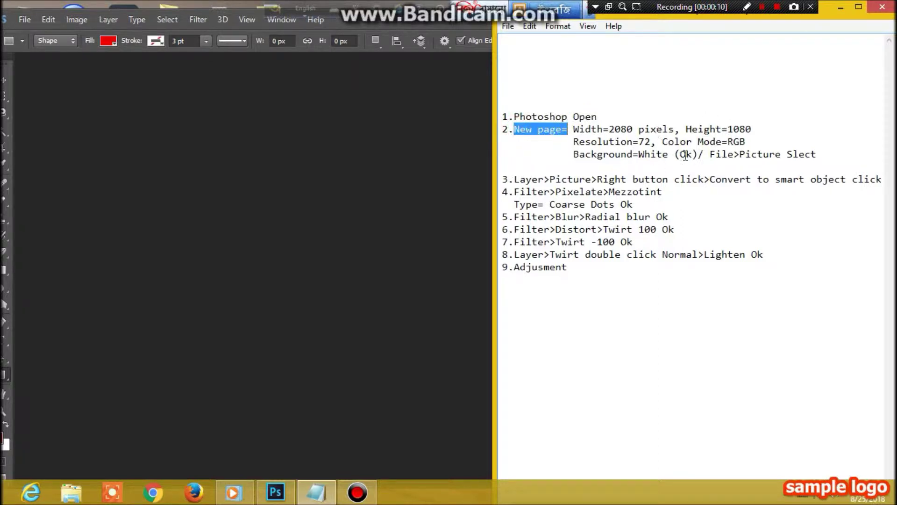
drag(697, 155, 502, 131)
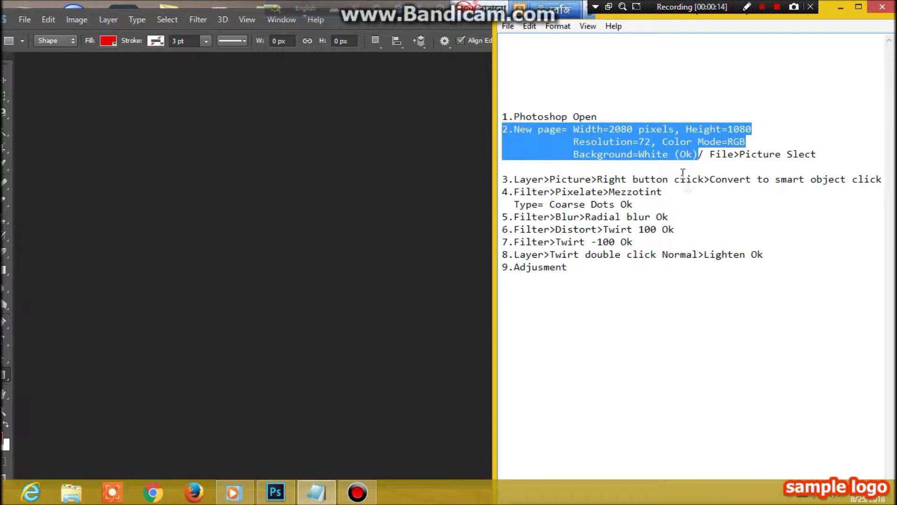
click(713, 167)
drag(709, 153, 816, 154)
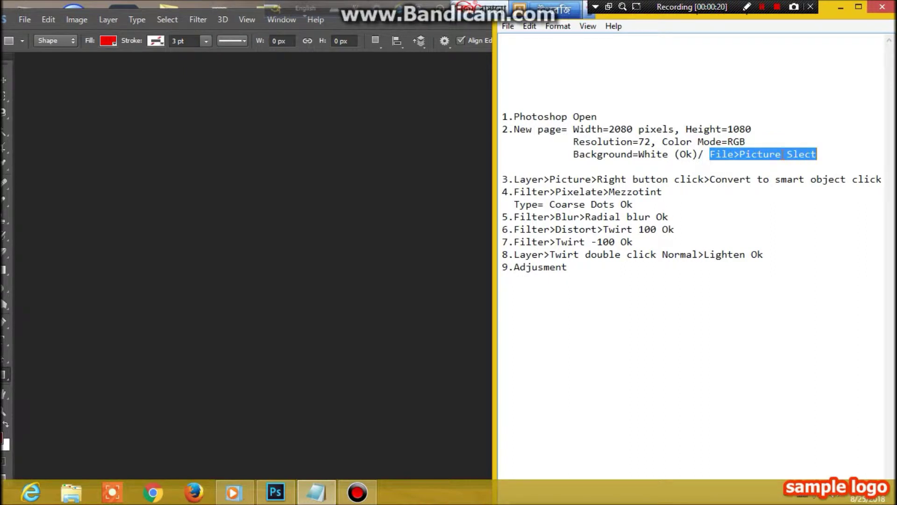
click(846, 153)
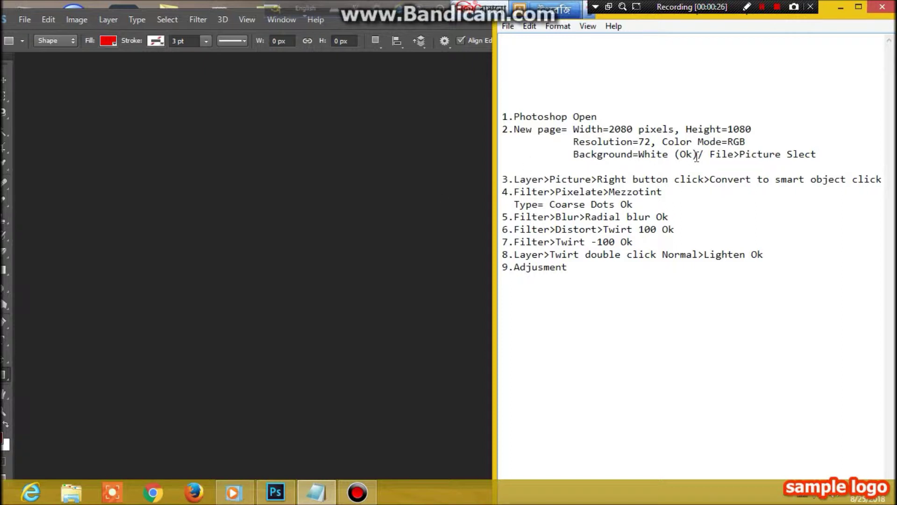
drag(698, 154, 503, 129)
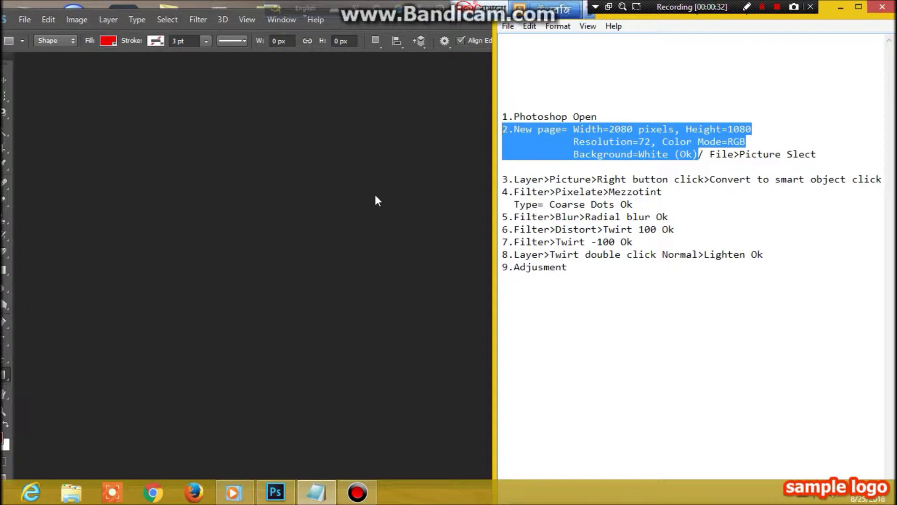
click(21, 19)
Step: Create a 2080×1080 px, 72 ppi white RGB document and fill it diagonally with the Blue, Red, Yellow gradient
click(40, 33)
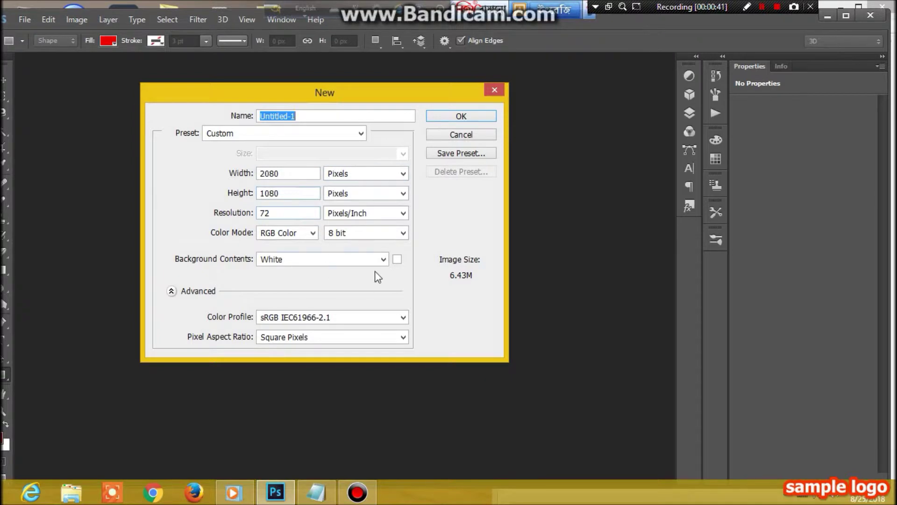
click(462, 117)
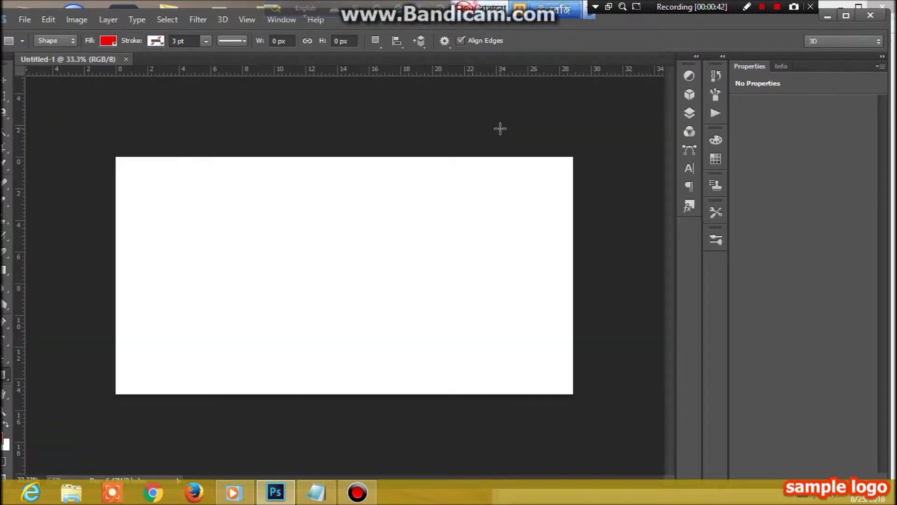
click(4, 271)
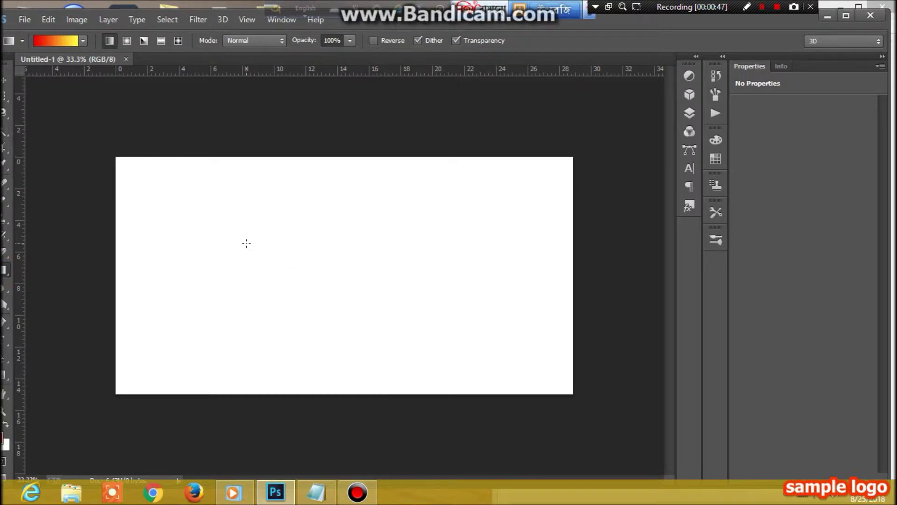
click(66, 41)
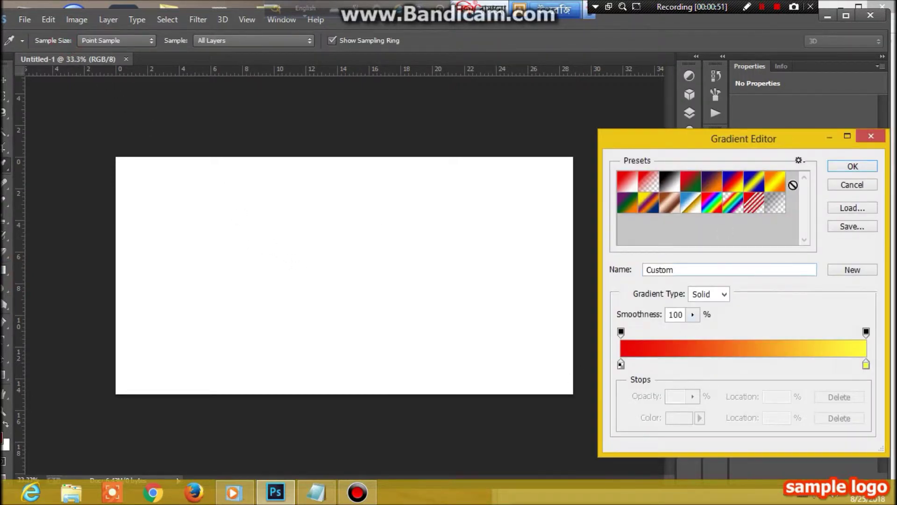
click(733, 184)
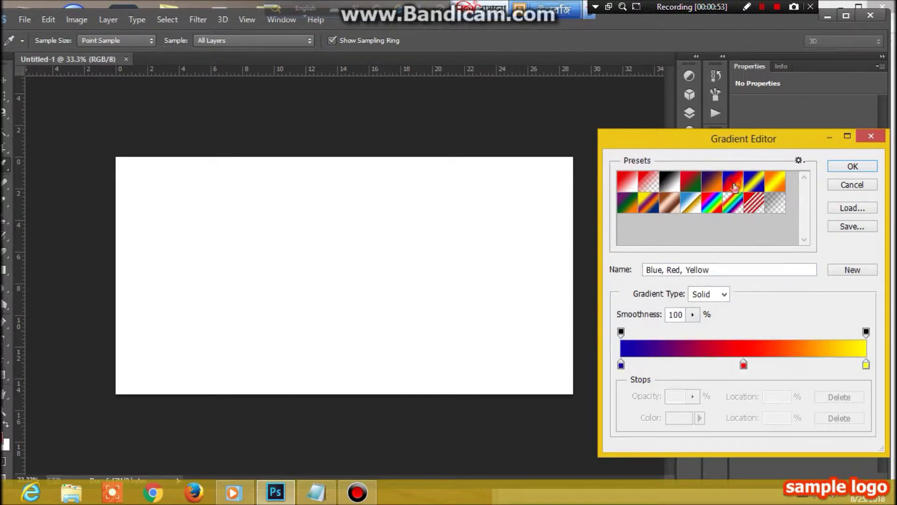
click(859, 168)
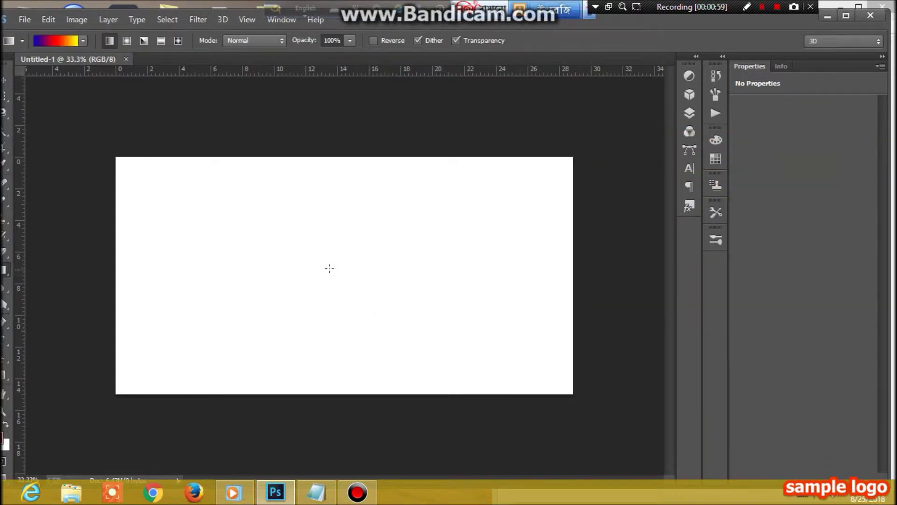
drag(246, 241, 477, 345)
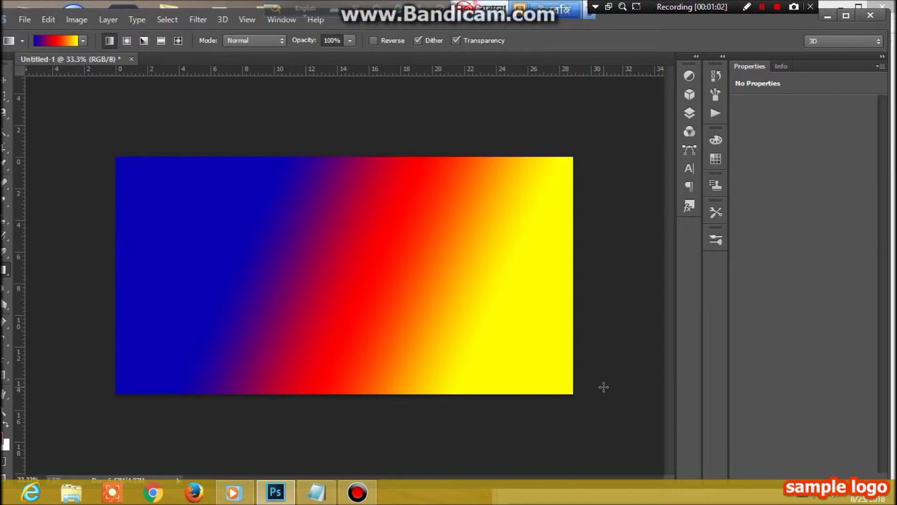
click(312, 496)
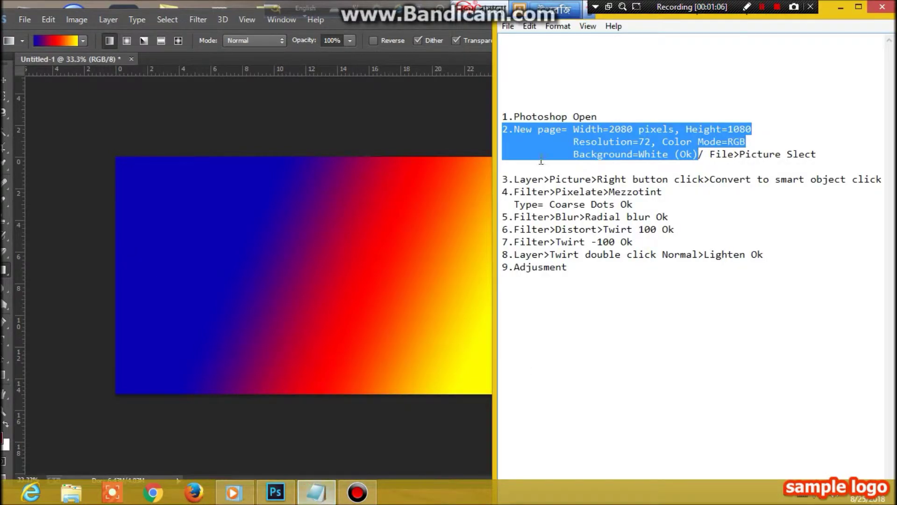
Step: Read the layer step in the notes, then convert the Background layer to a smart object
drag(514, 180, 881, 179)
click(711, 179)
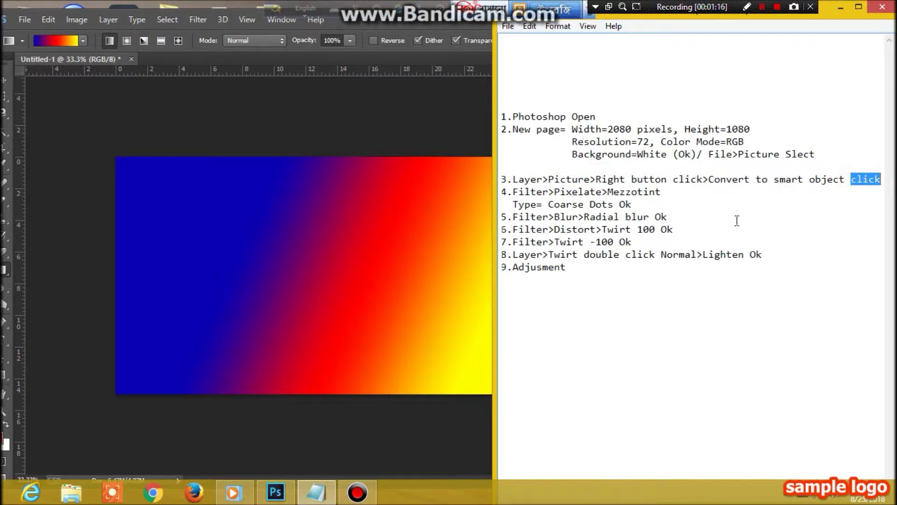
click(840, 9)
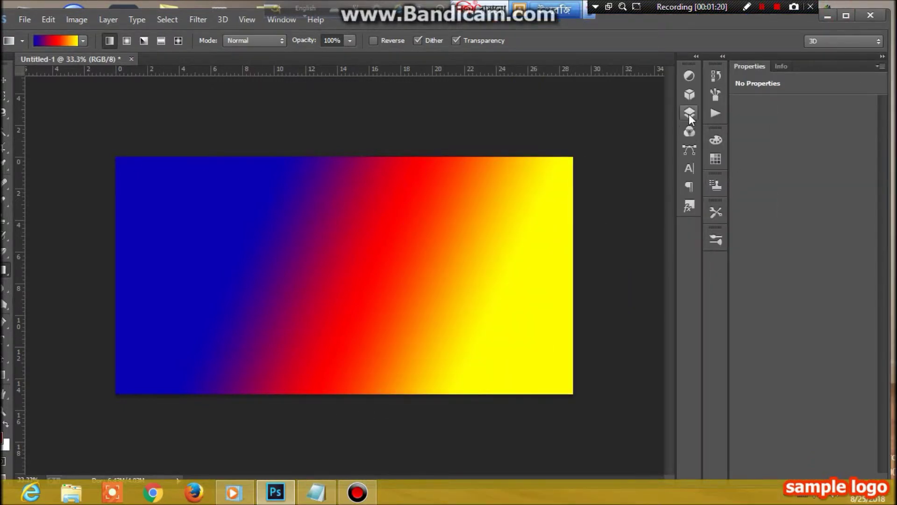
click(690, 114)
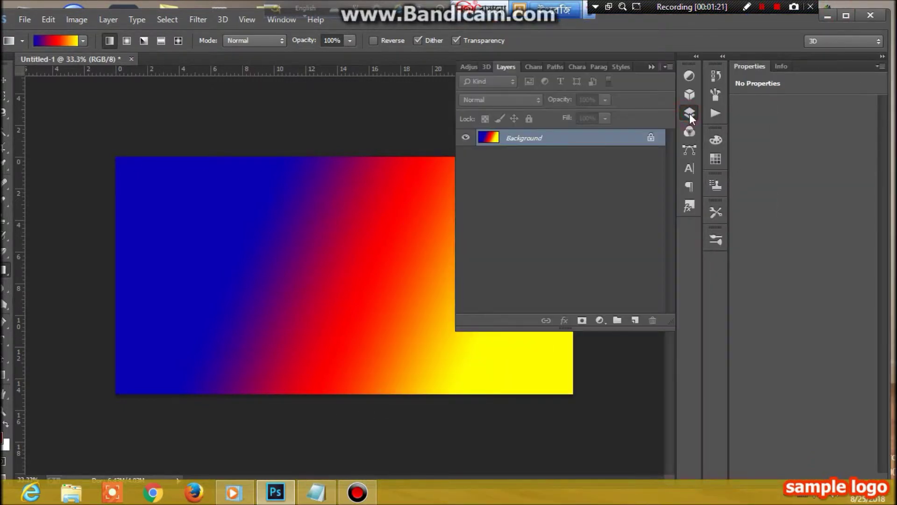
right_click(593, 141)
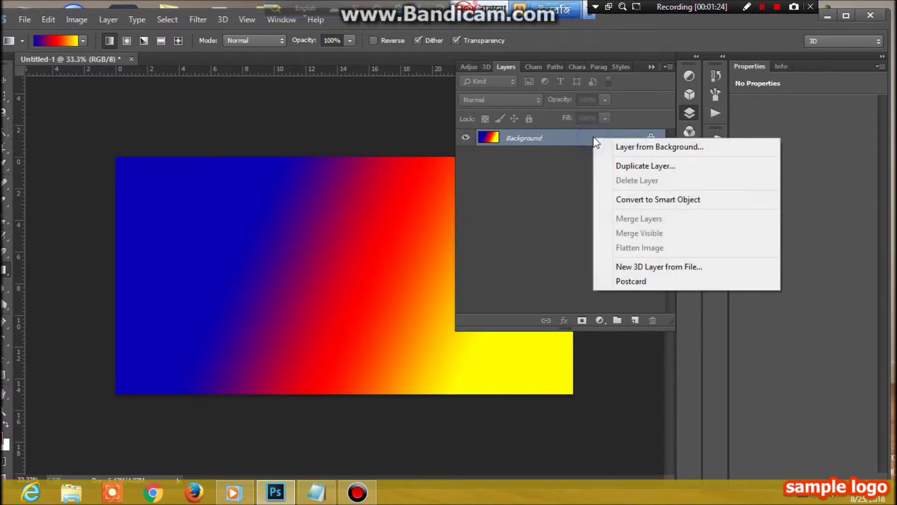
click(675, 201)
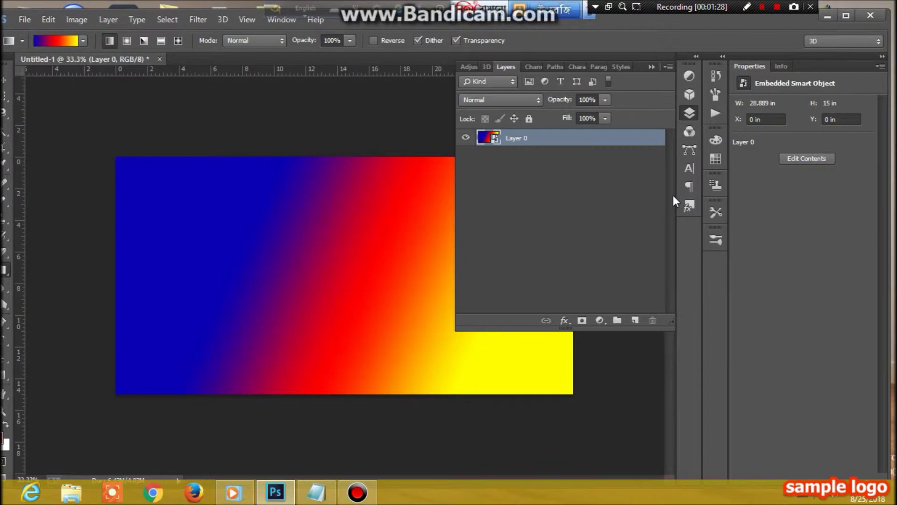
Step: Return to the notes and highlight the Filter step for the next effect
click(320, 501)
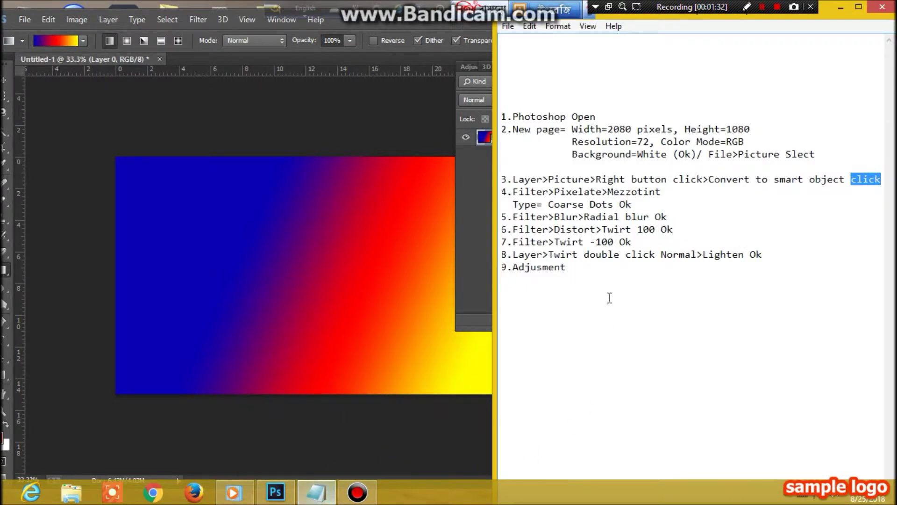
drag(512, 192, 665, 193)
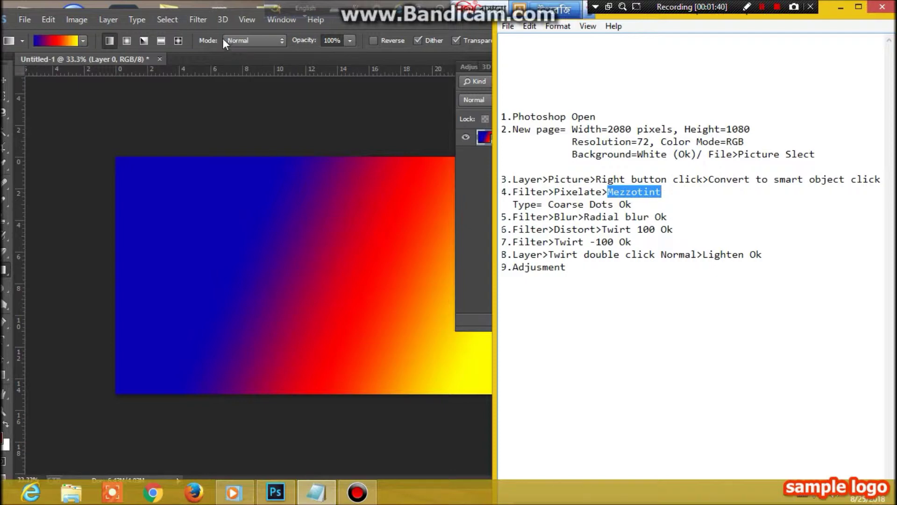
click(196, 20)
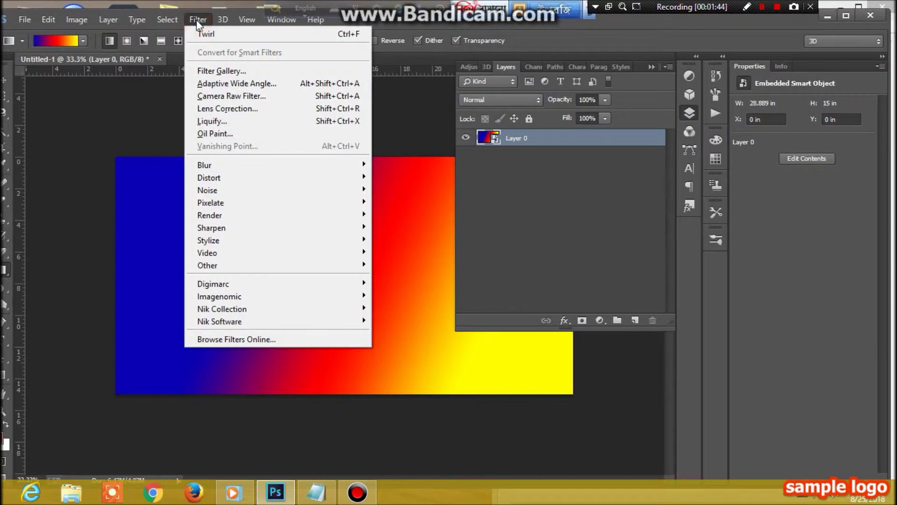
mouse_move(210, 202)
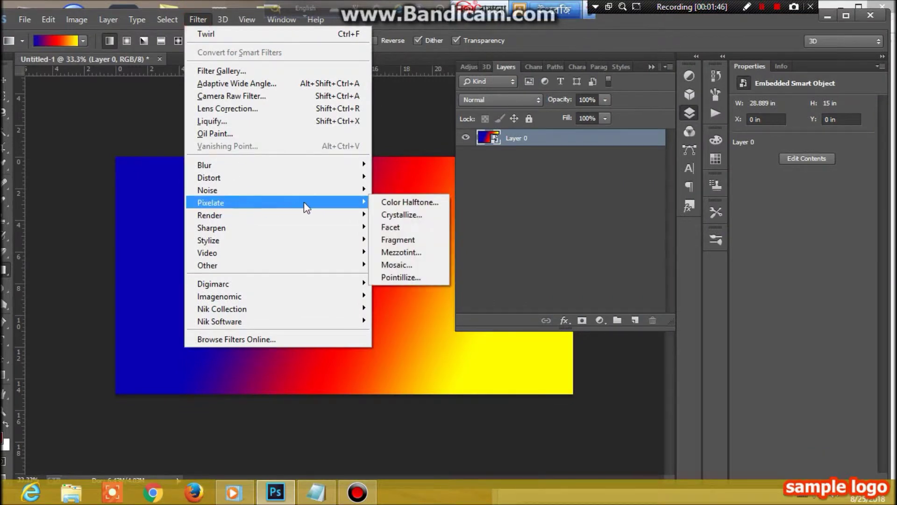
Step: Apply a Coarse Dots Mezzotint filter to Layer 0, then check the blur step in the notes
click(407, 252)
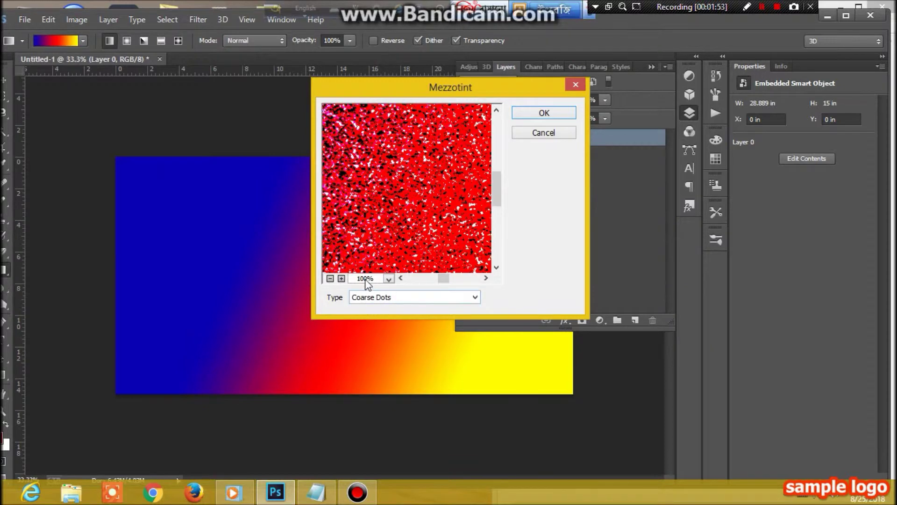
click(544, 113)
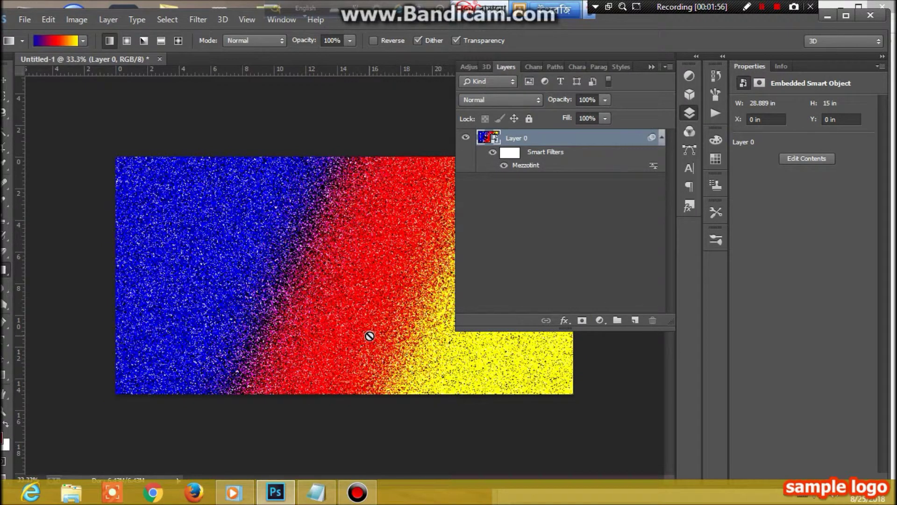
click(321, 496)
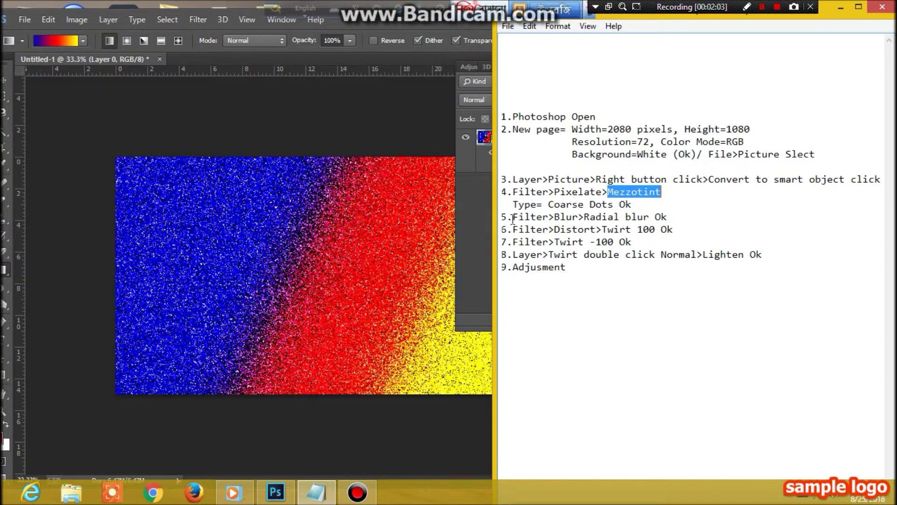
drag(513, 217, 656, 218)
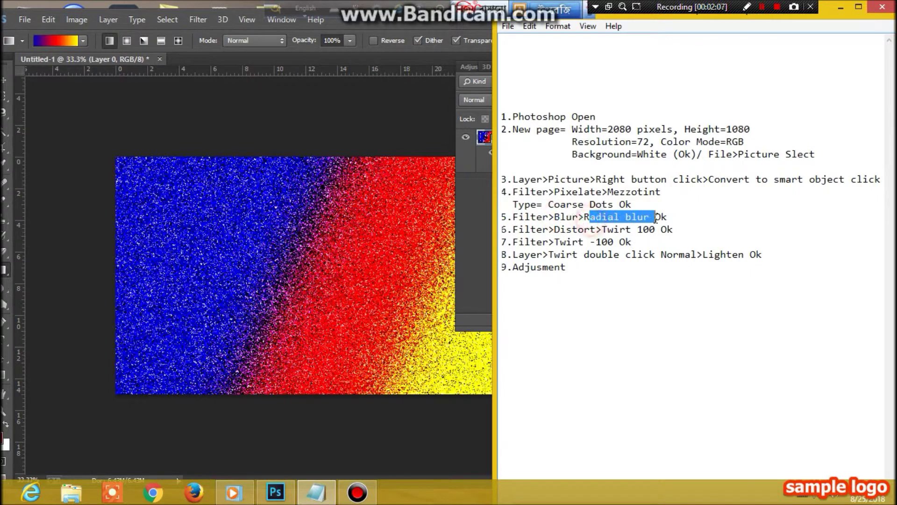
click(203, 22)
mouse_move(210, 165)
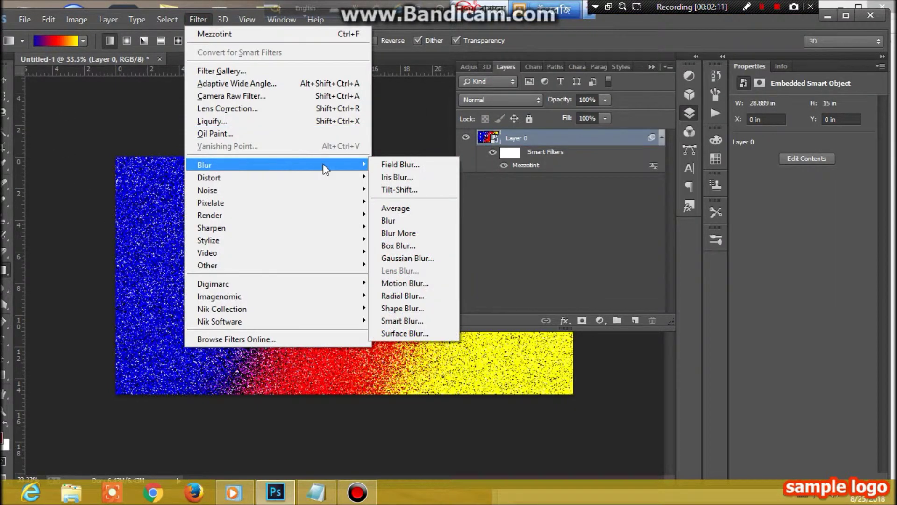
Step: Apply a Zoom Radial Blur at amount 100, then highlight step 6's filter path and name in the notes
click(408, 297)
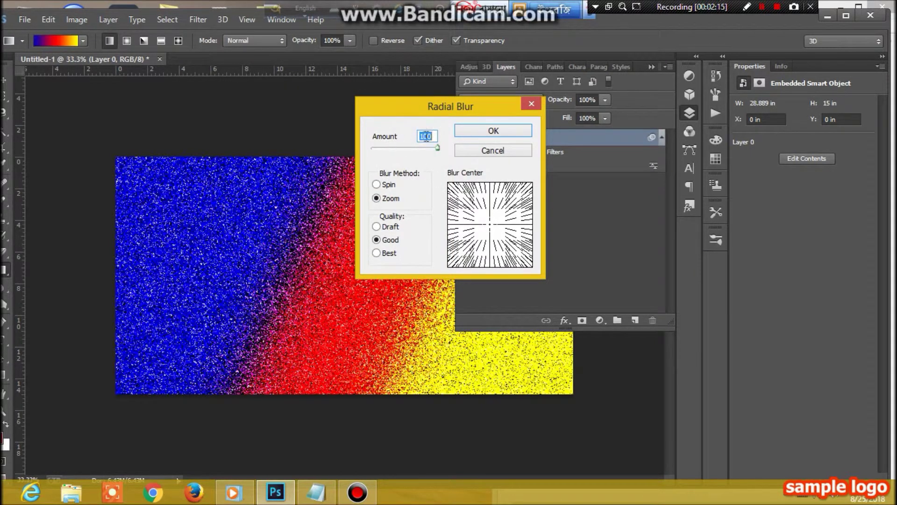
click(494, 131)
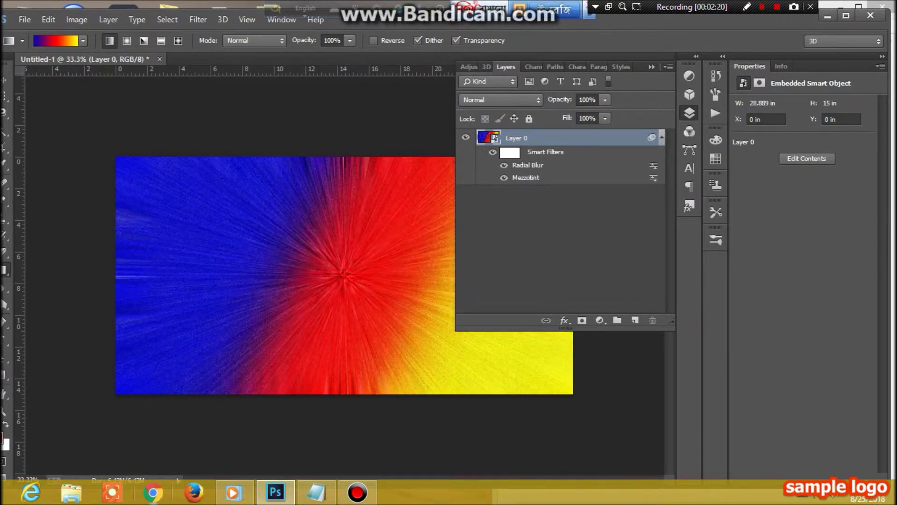
click(317, 498)
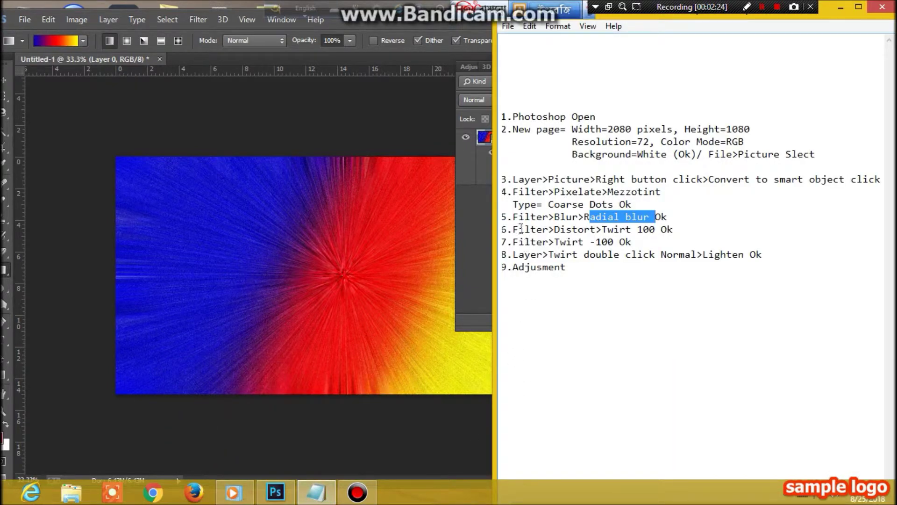
drag(514, 229, 596, 229)
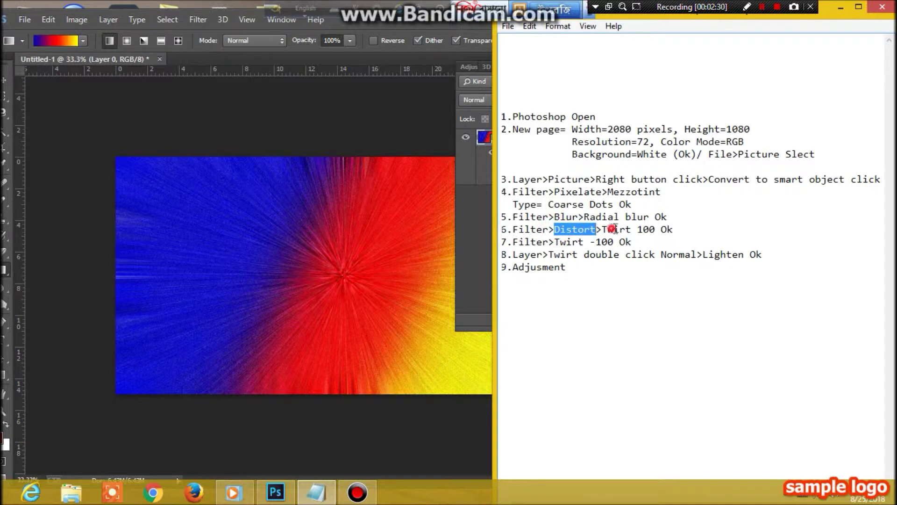
drag(608, 229, 637, 229)
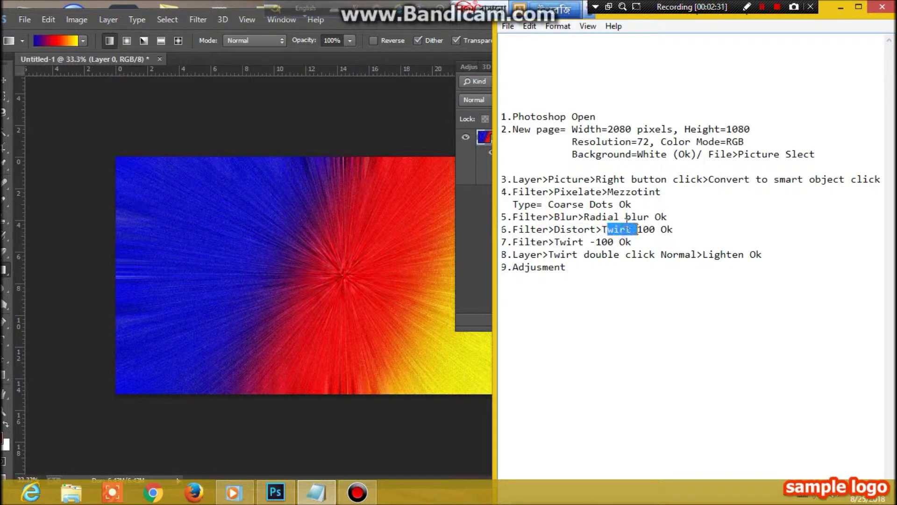
Step: Add a Twirl smart filter with angle 100 to Layer 0
click(198, 19)
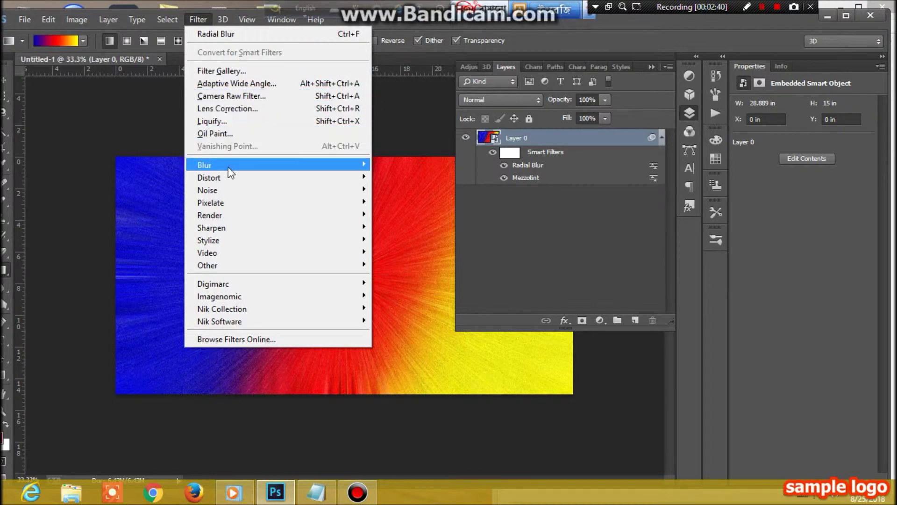
mouse_move(209, 177)
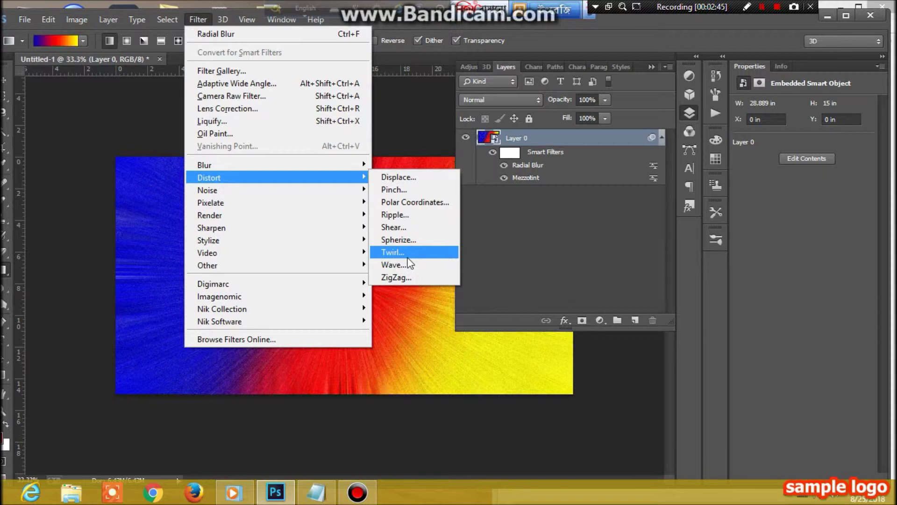
click(408, 257)
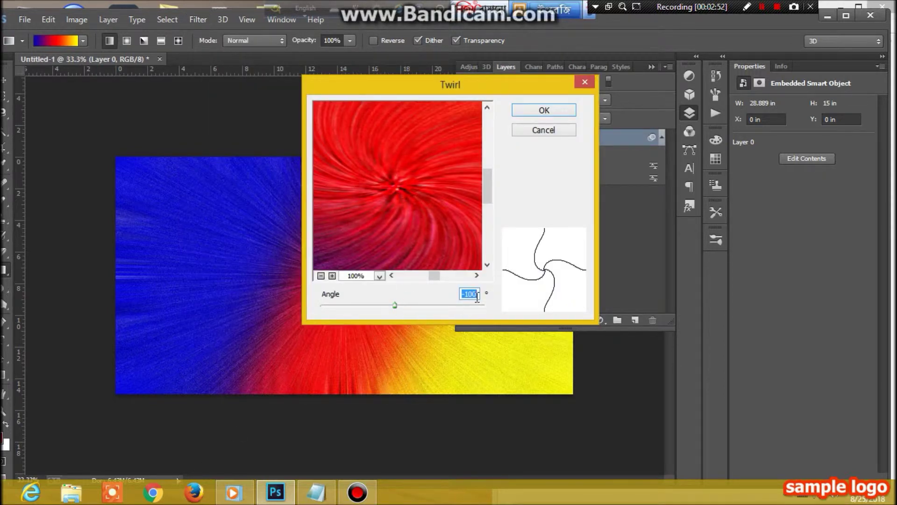
text(100)
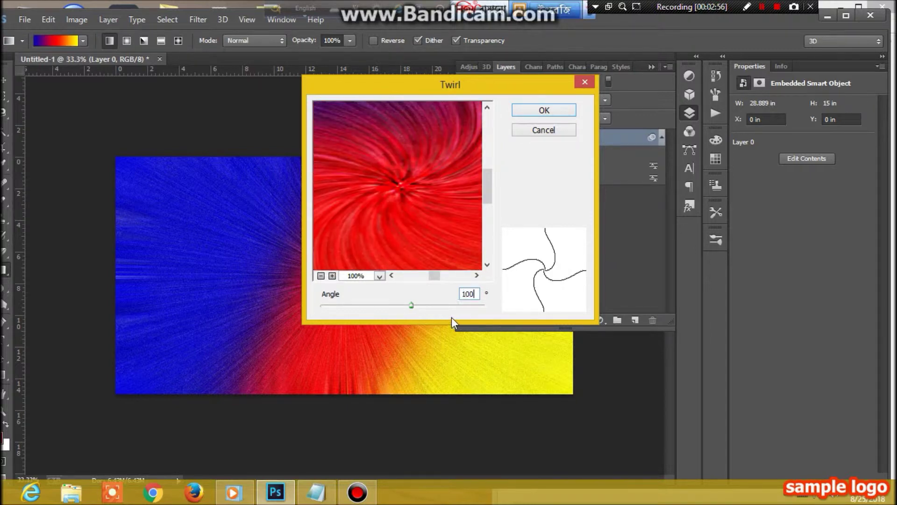
click(551, 112)
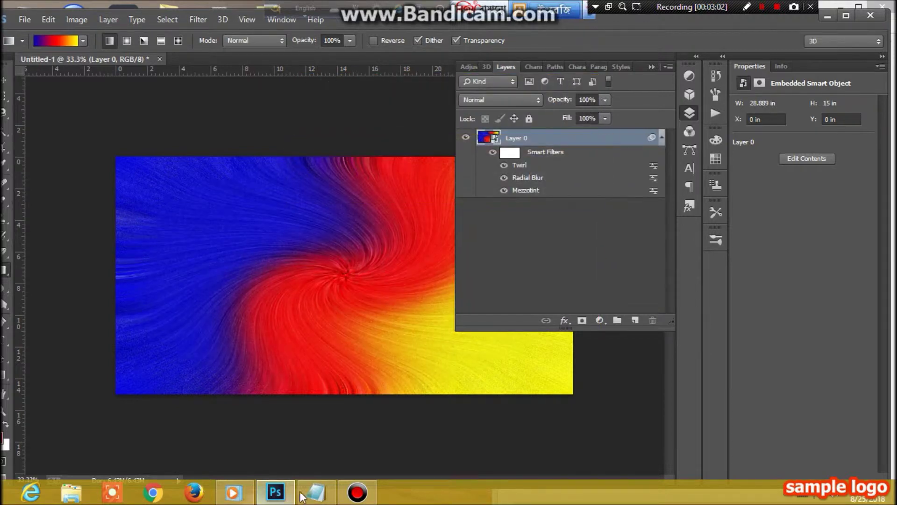
click(316, 492)
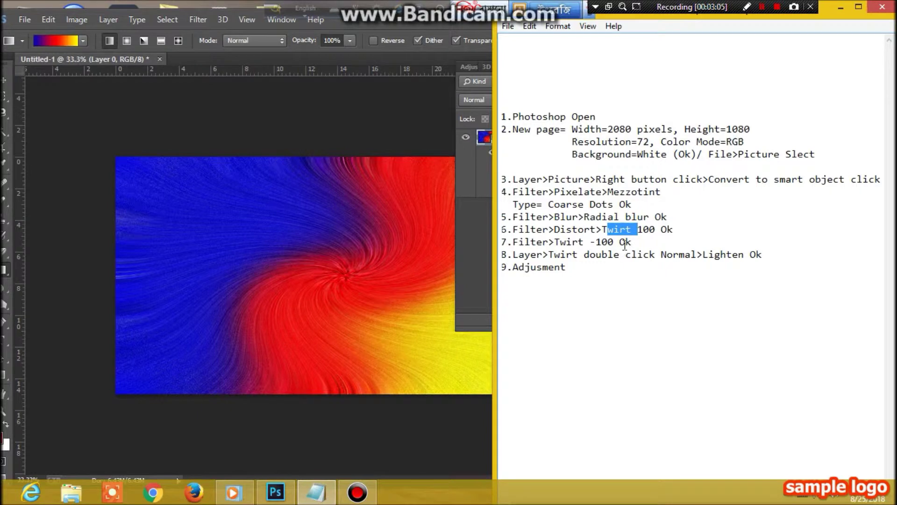
Step: Correct 'Twirt' to 'Twirl' on lines 6, 7 and 8 of the notes
click(710, 230)
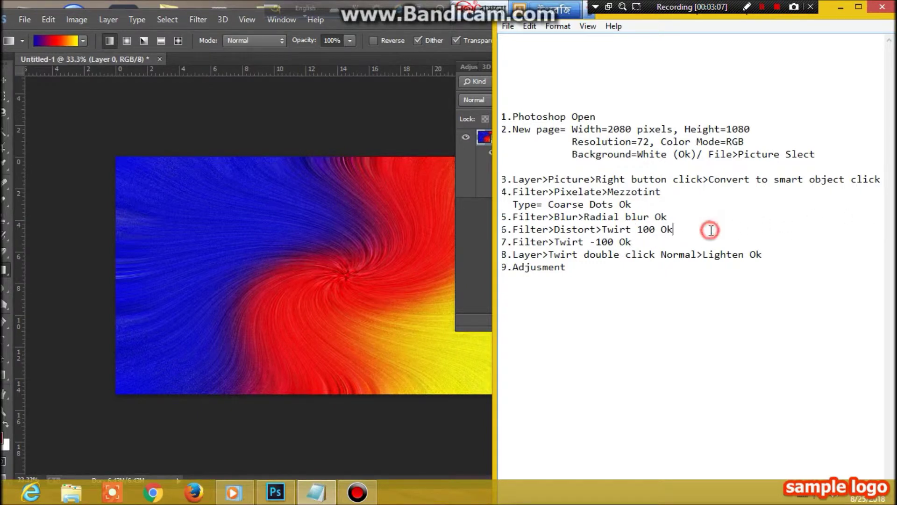
click(633, 230)
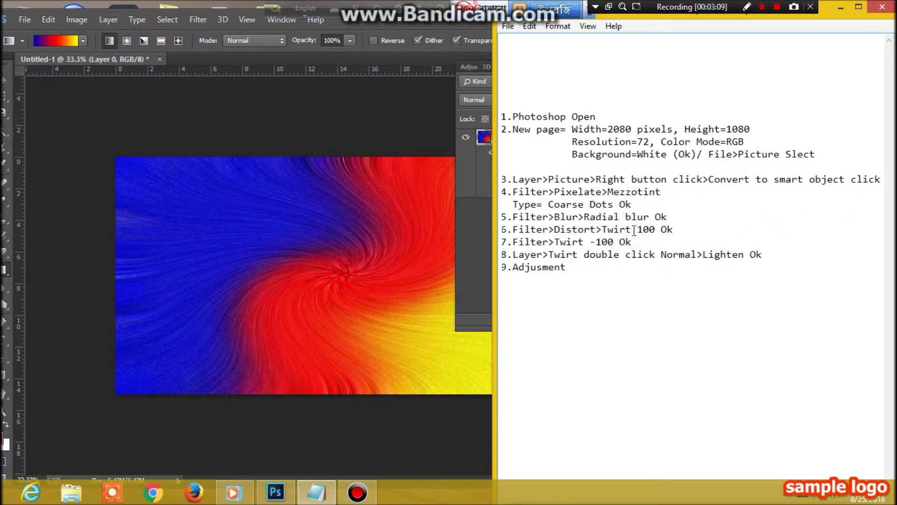
key(BackSpace)
text(l)
click(588, 243)
key(BackSpace)
text(l)
key(BackSpace)
text(l)
Step: Highlight step 7's Filter>Twirl path and its -100 angle value
click(675, 217)
drag(513, 242, 583, 242)
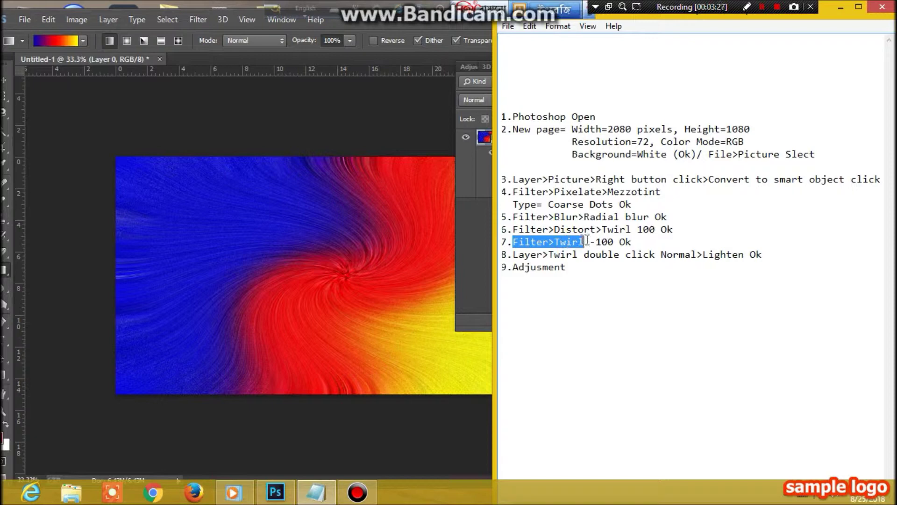
drag(596, 242, 617, 241)
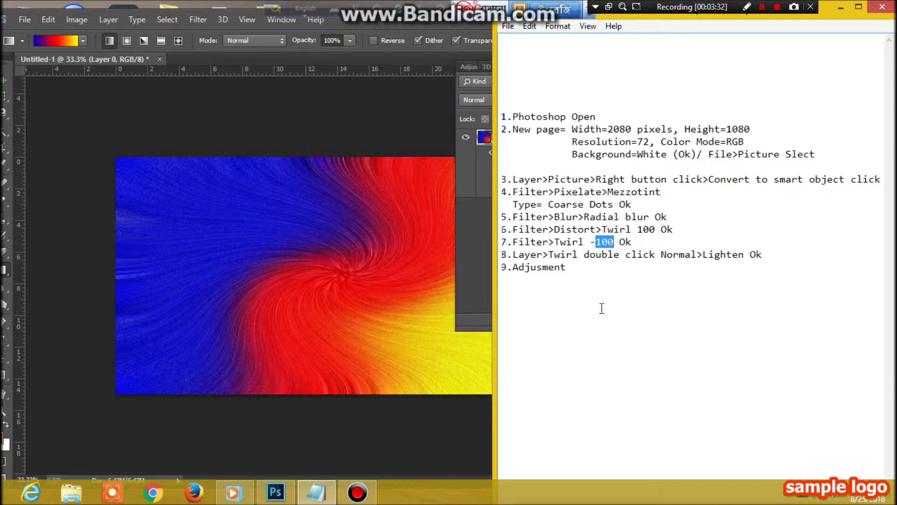
Step: Add a second Twirl filter at angle -100 from the top of the Filter menu
click(203, 21)
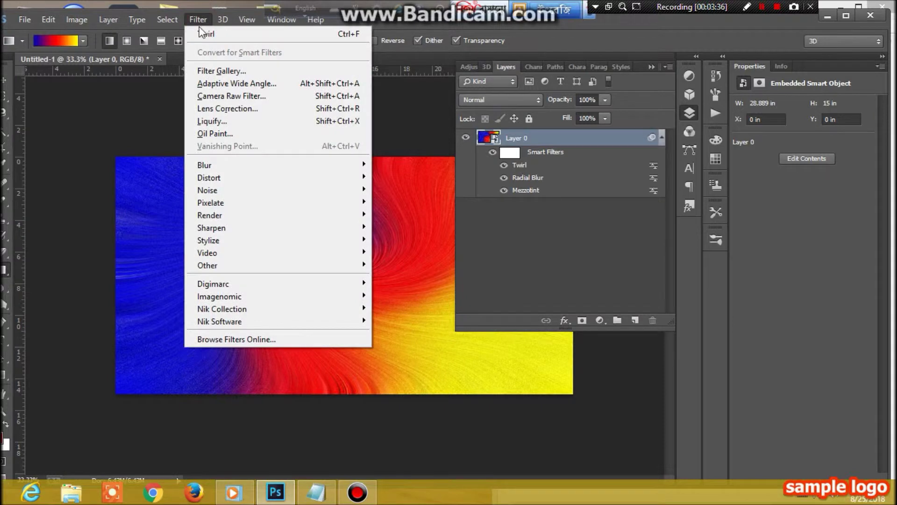
click(232, 37)
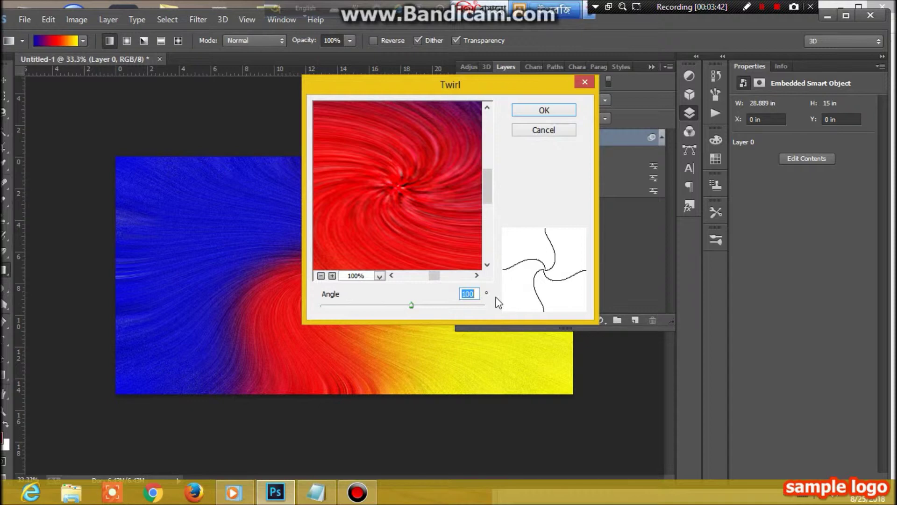
text(-)
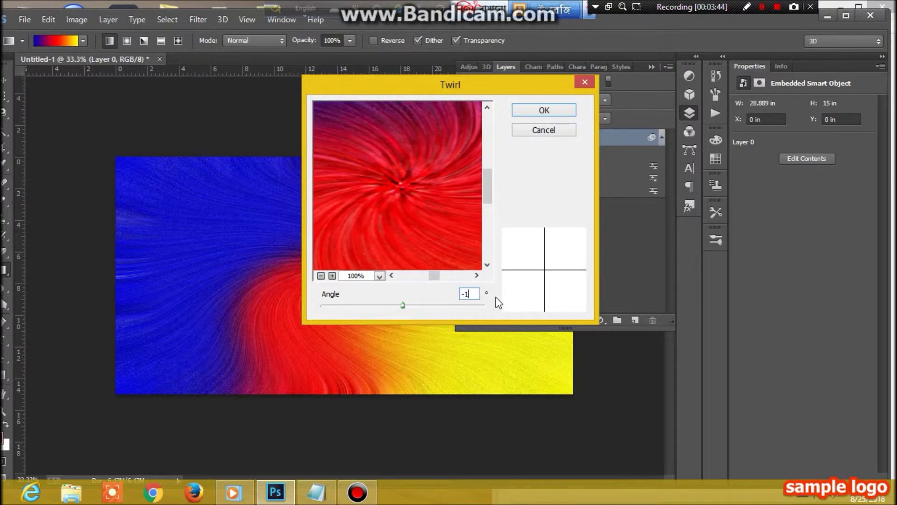
text(100)
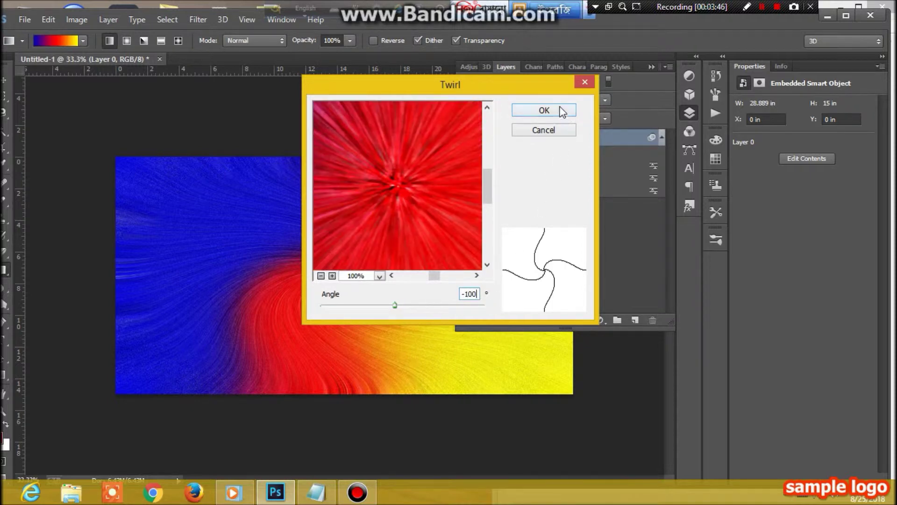
click(545, 111)
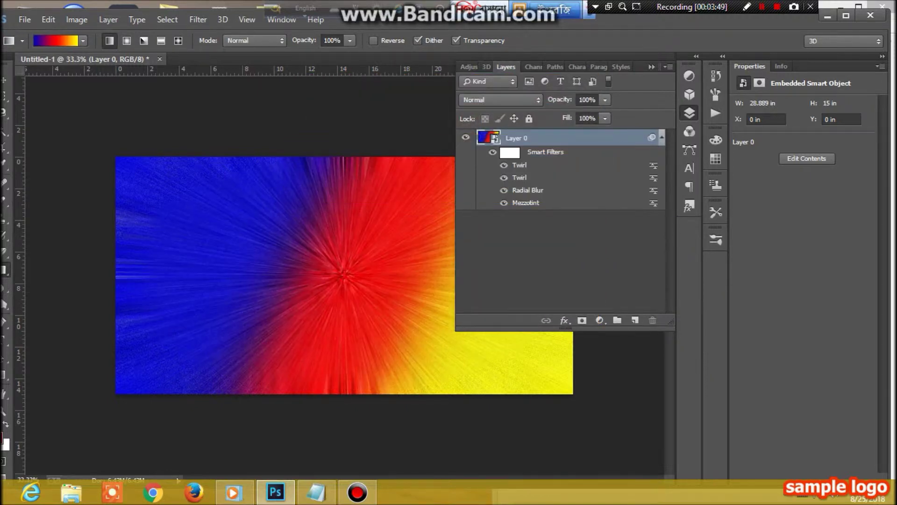
click(315, 495)
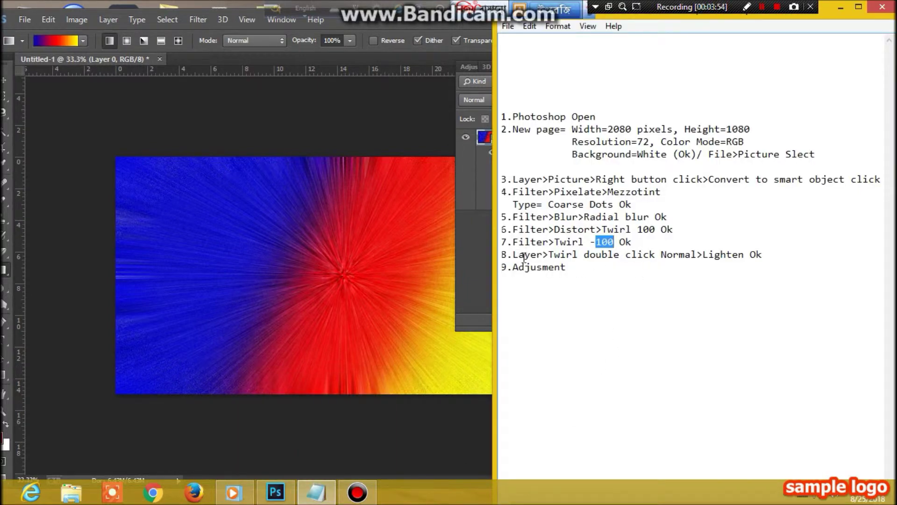
drag(511, 255, 548, 256)
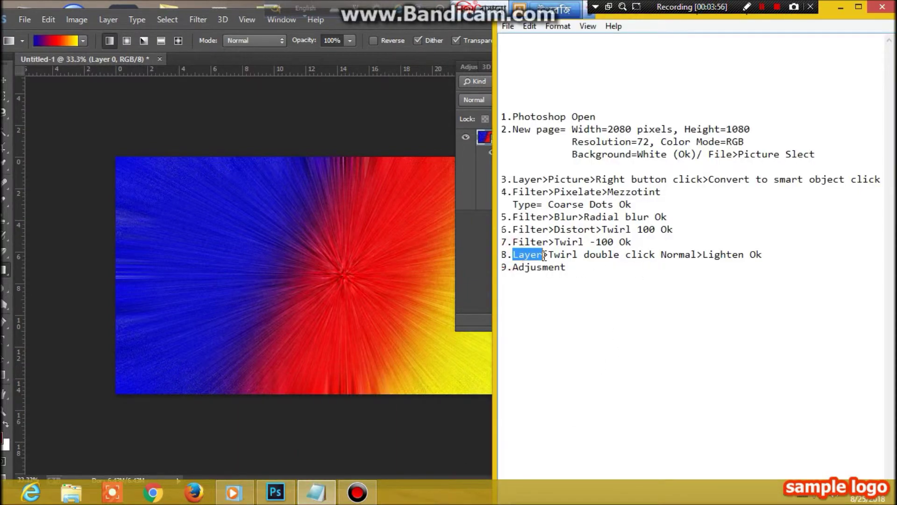
drag(556, 256, 618, 256)
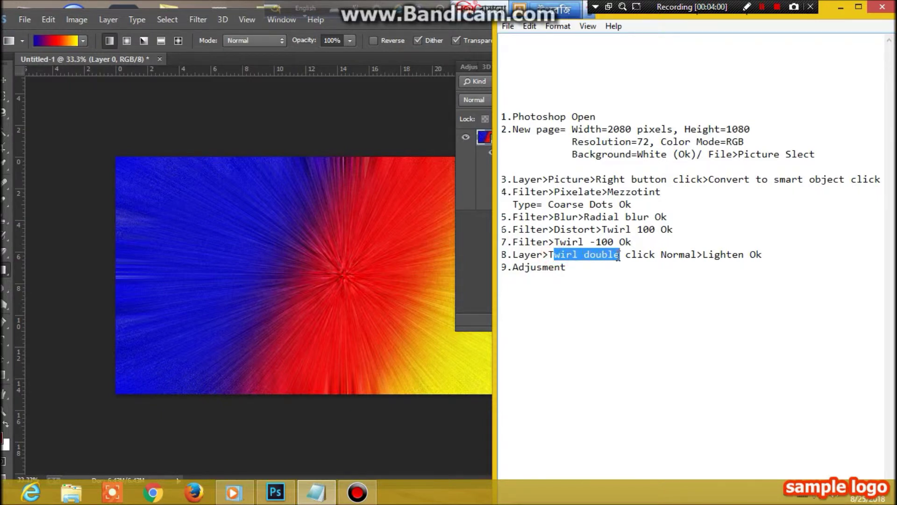
drag(618, 256, 658, 256)
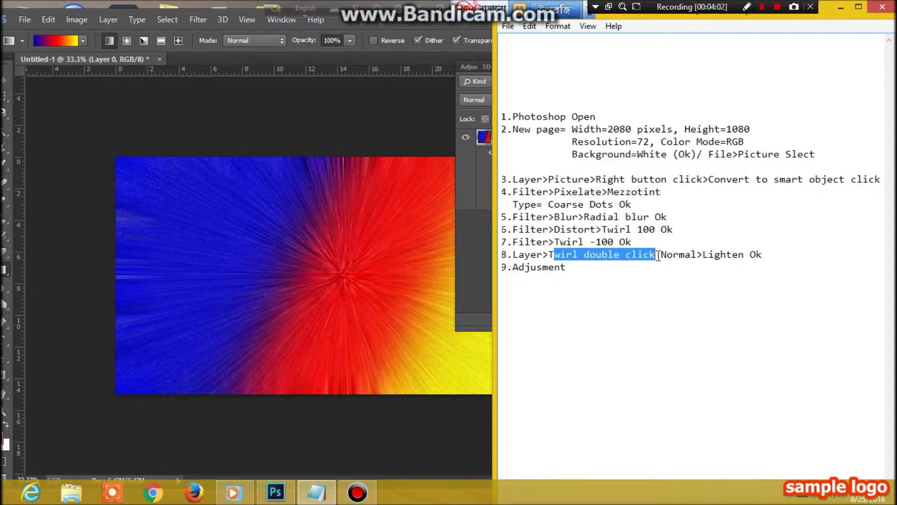
drag(666, 255, 762, 254)
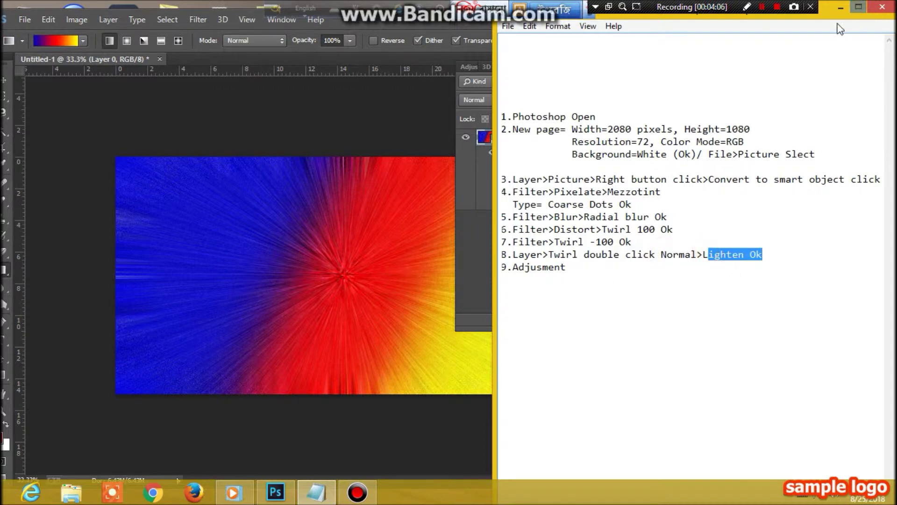
mouse_move(315, 492)
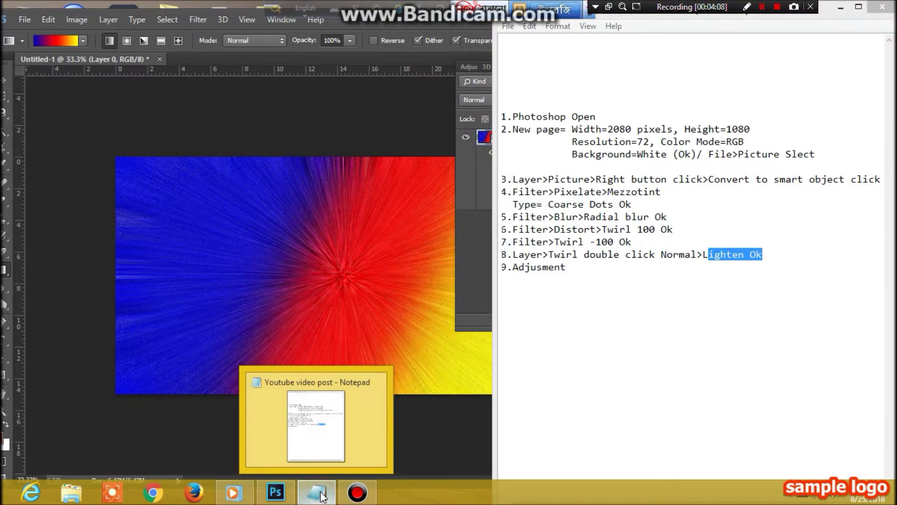
click(316, 492)
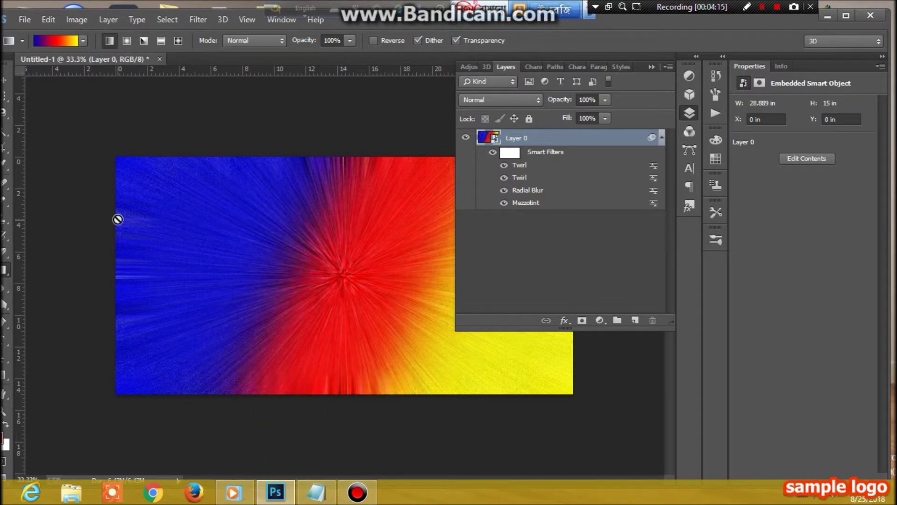
Step: Set the top Twirl smart filter's blending mode to Lighten
double_click(653, 166)
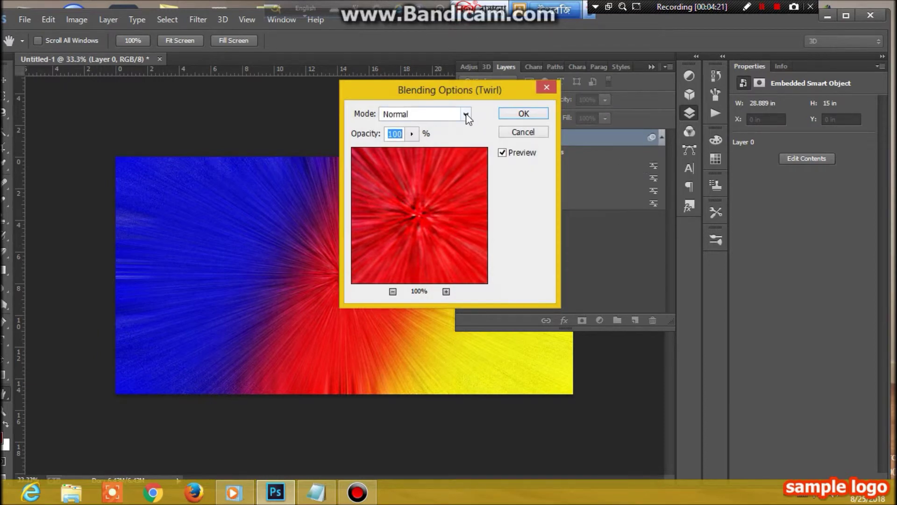
click(466, 115)
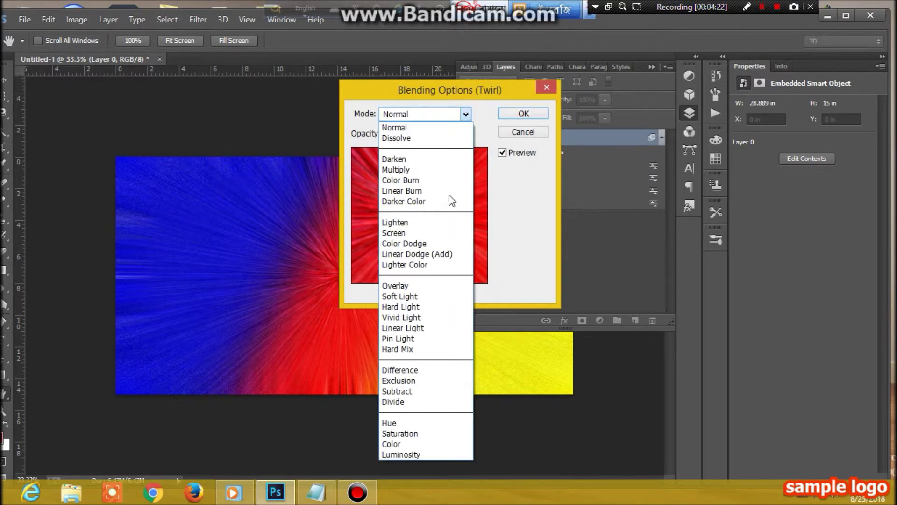
click(434, 224)
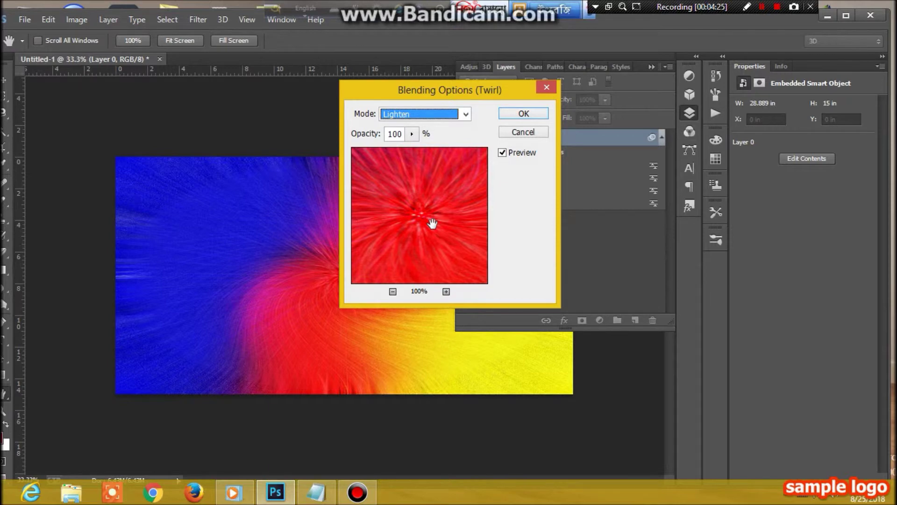
click(528, 114)
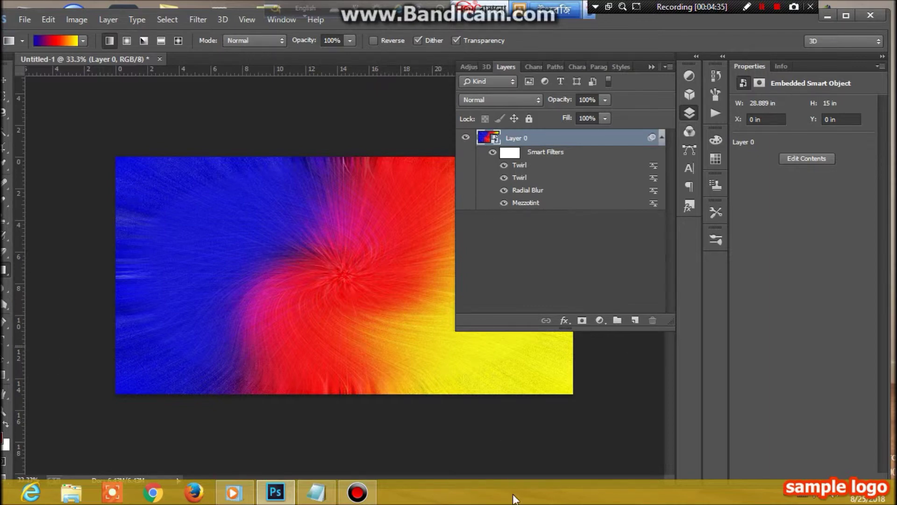
click(317, 493)
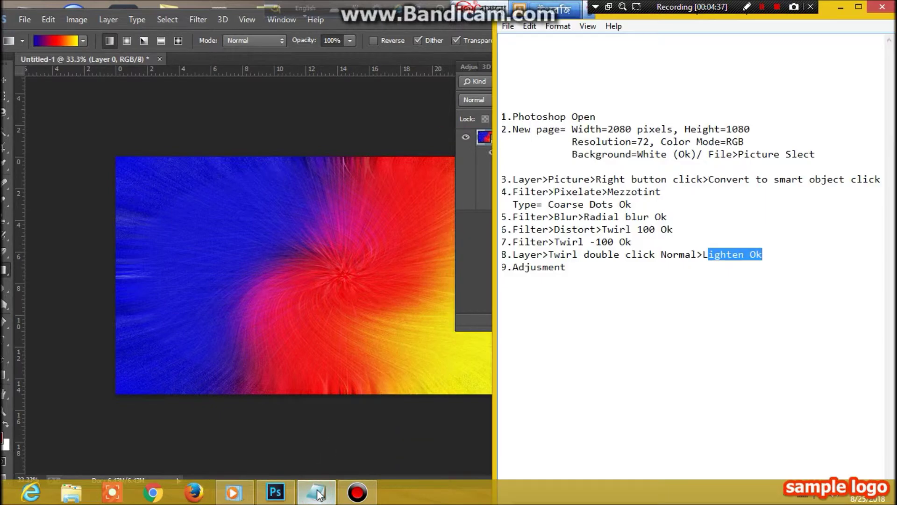
Step: Prefix step 9 in the notes with 'Window>' and show Photoshop's Adjustments panel
click(656, 305)
click(565, 268)
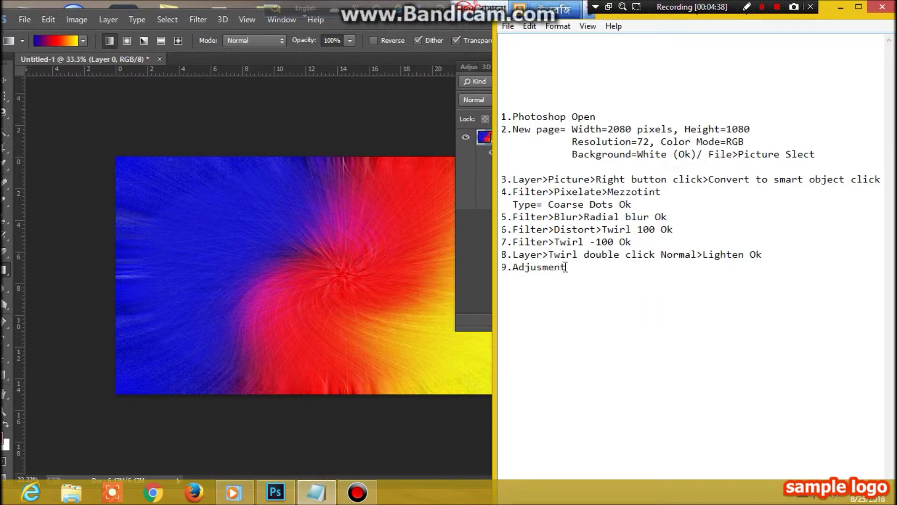
drag(565, 268, 513, 266)
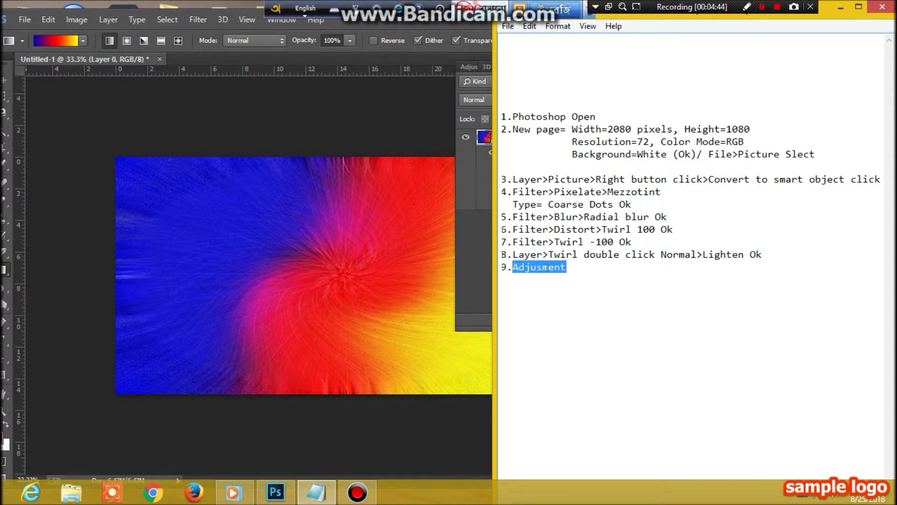
click(520, 266)
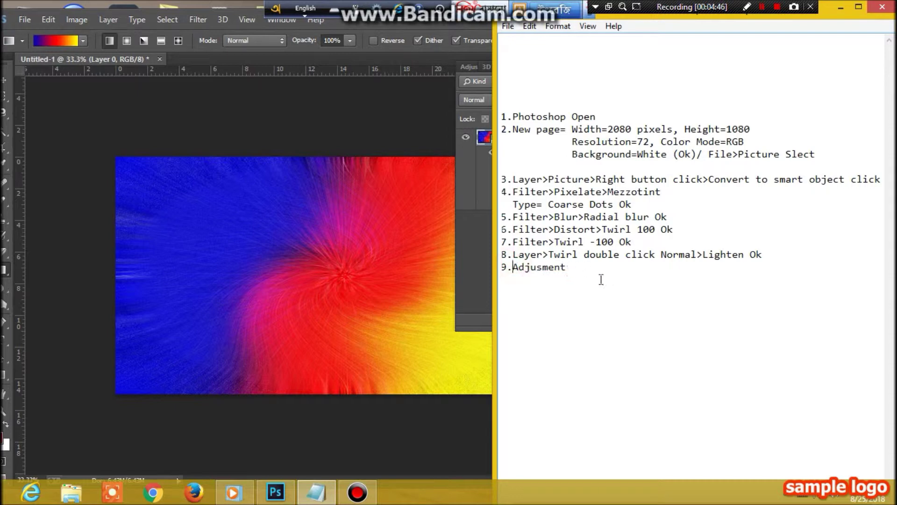
text(W)
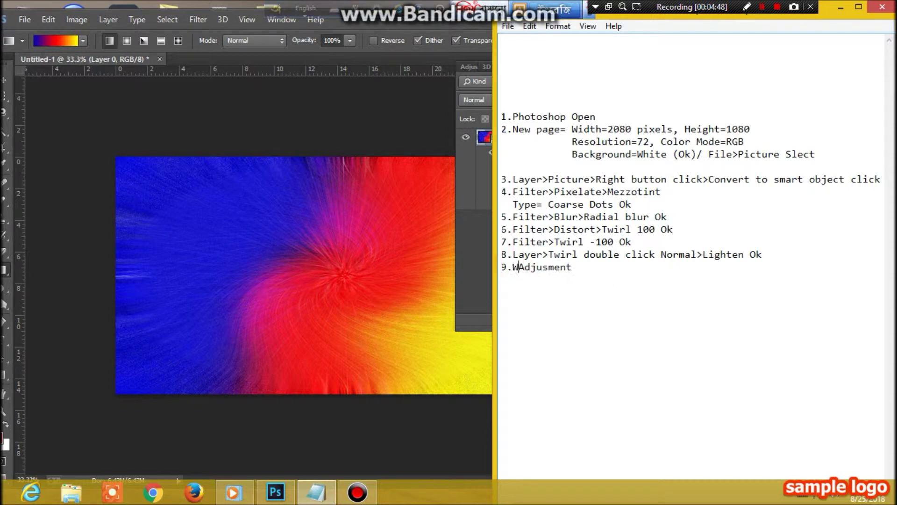
text(indows)
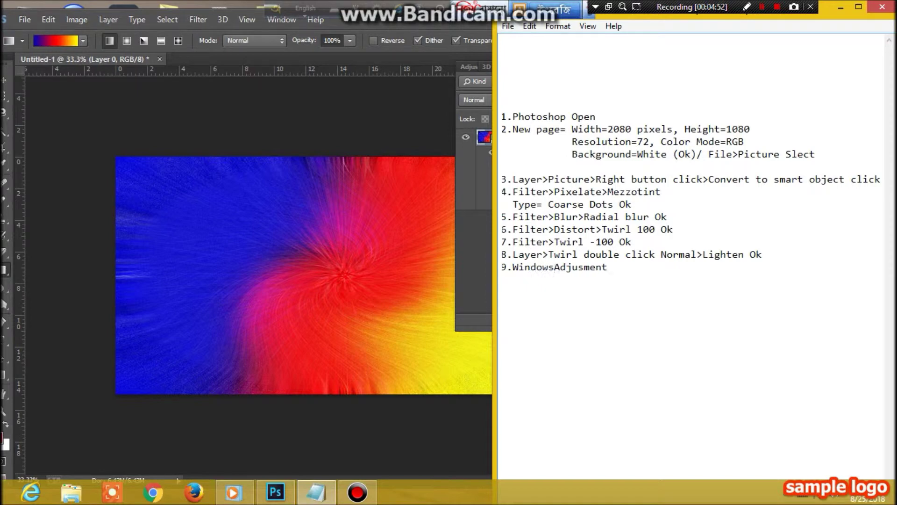
text(>)
click(630, 269)
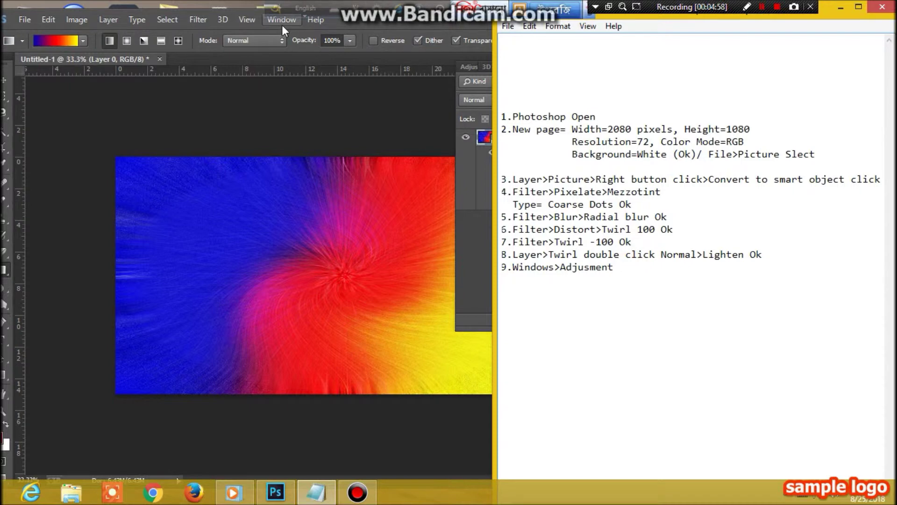
click(557, 267)
key(BackSpace)
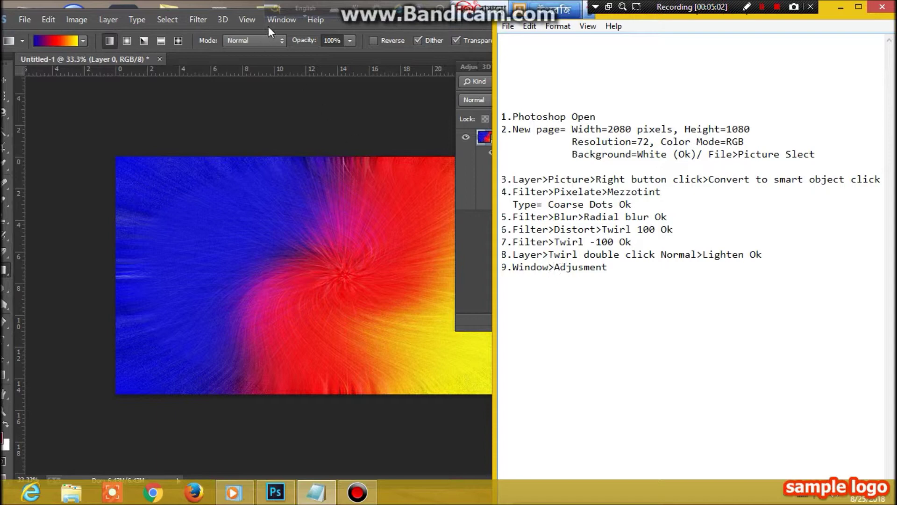
click(279, 21)
click(302, 93)
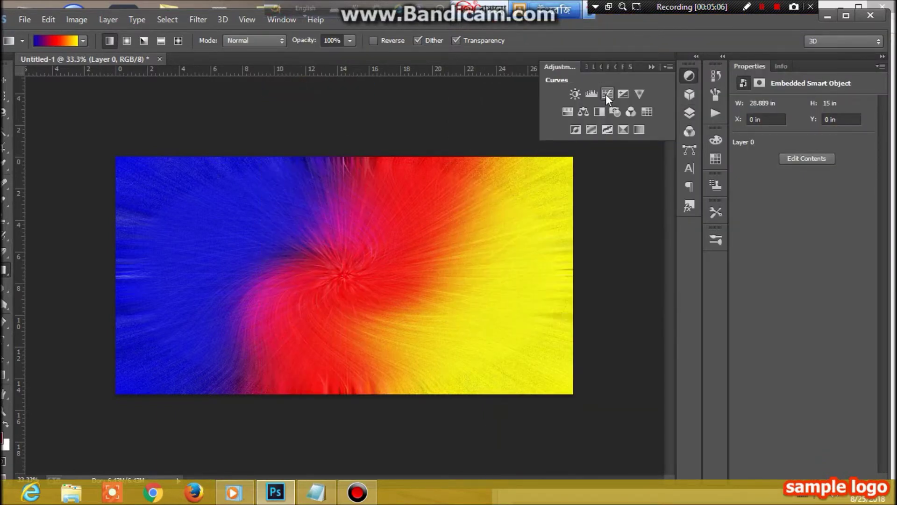
Step: Add a Levels adjustment layer with midtone gamma 1.54, then add a Color Balance layer
click(591, 93)
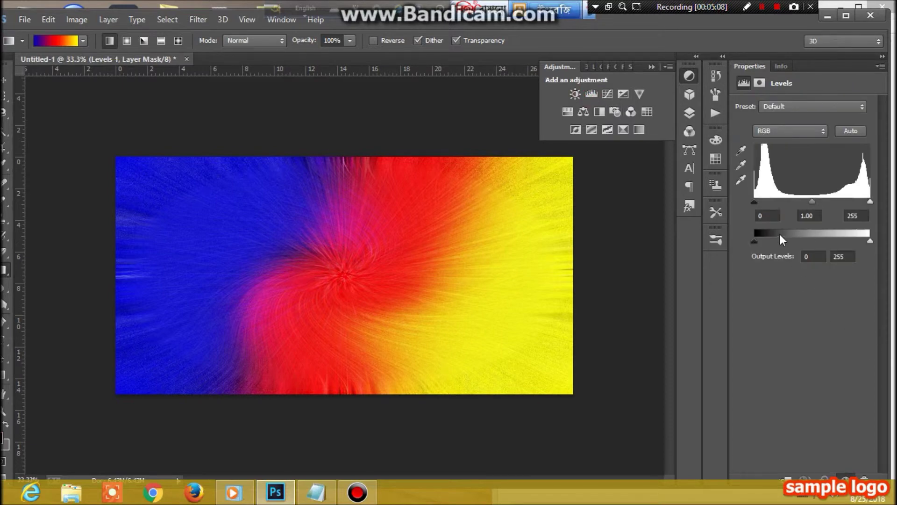
drag(756, 201, 776, 201)
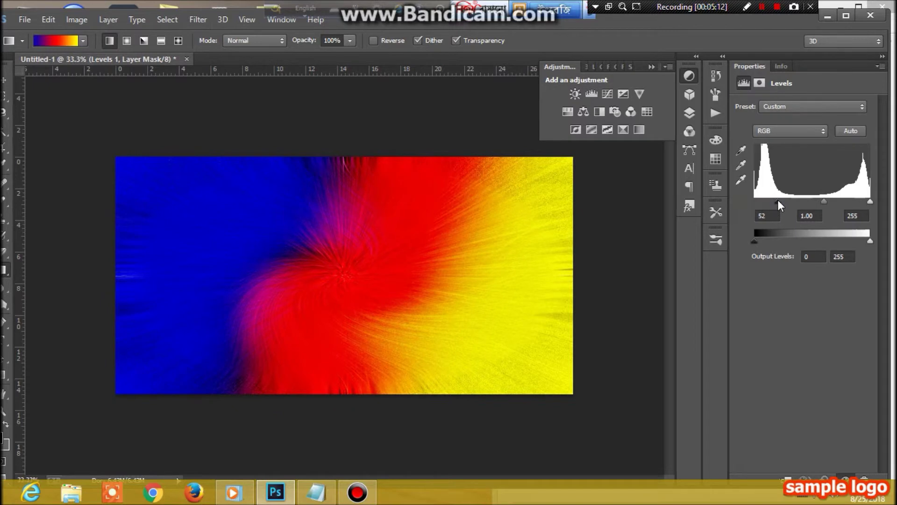
drag(768, 201, 754, 201)
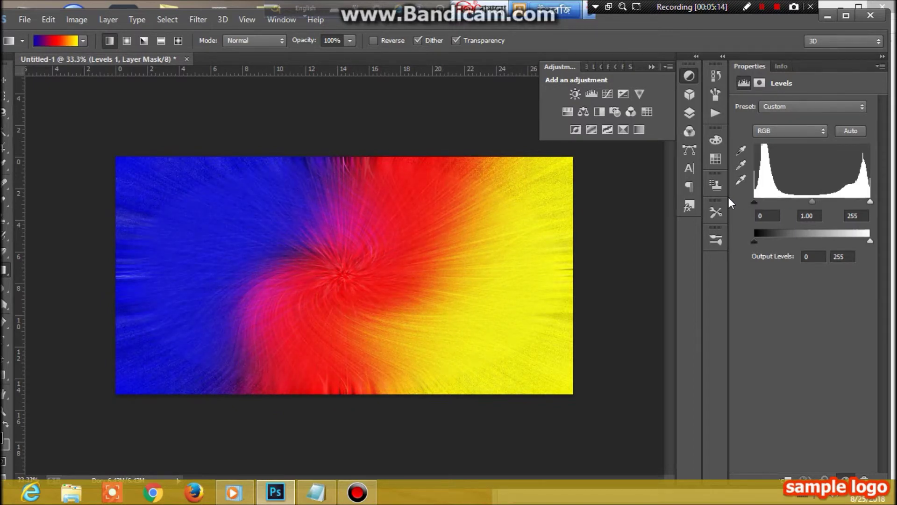
drag(812, 202, 797, 203)
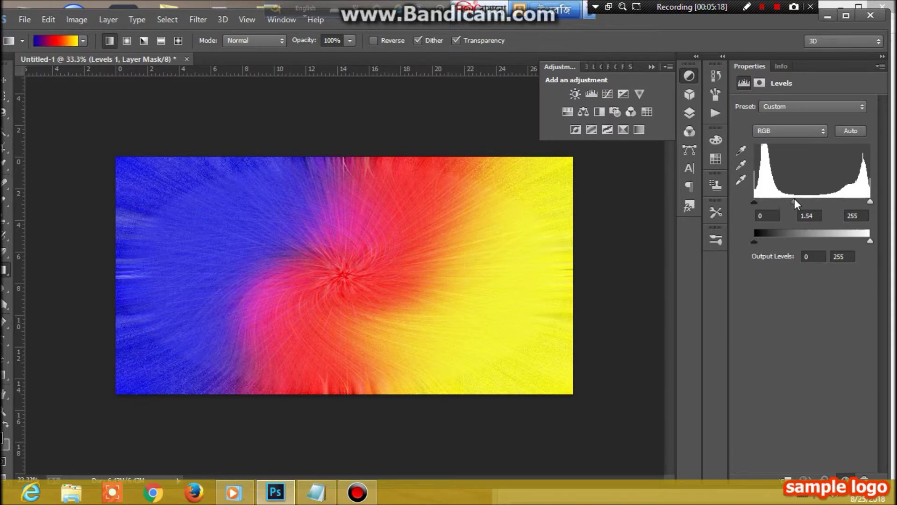
mouse_move(870, 201)
mouse_down()
mouse_move(858, 203)
mouse_move(870, 202)
mouse_up()
click(583, 113)
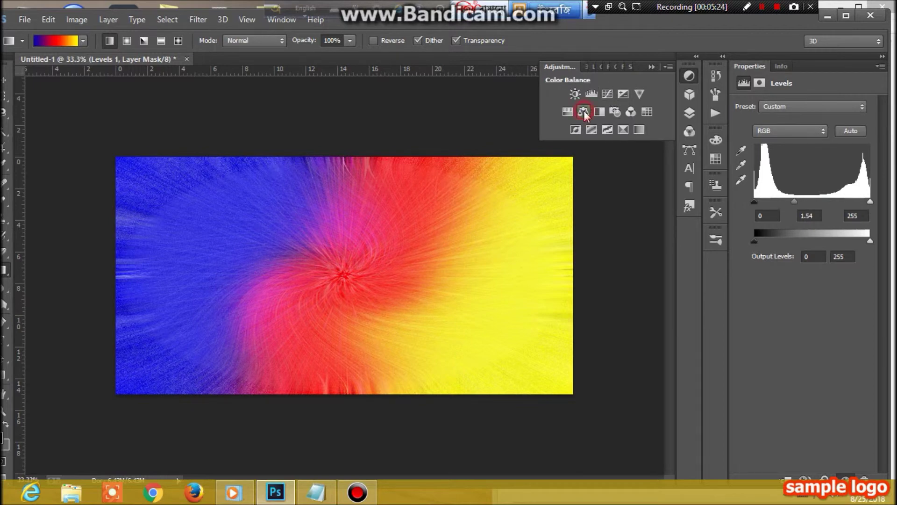
Step: Set Color Balance midtones to +64 red, -7, -37, and add a Curves point at input 123, output 120
mouse_move(785, 159)
mouse_down()
mouse_move(839, 161)
mouse_move(784, 161)
mouse_up()
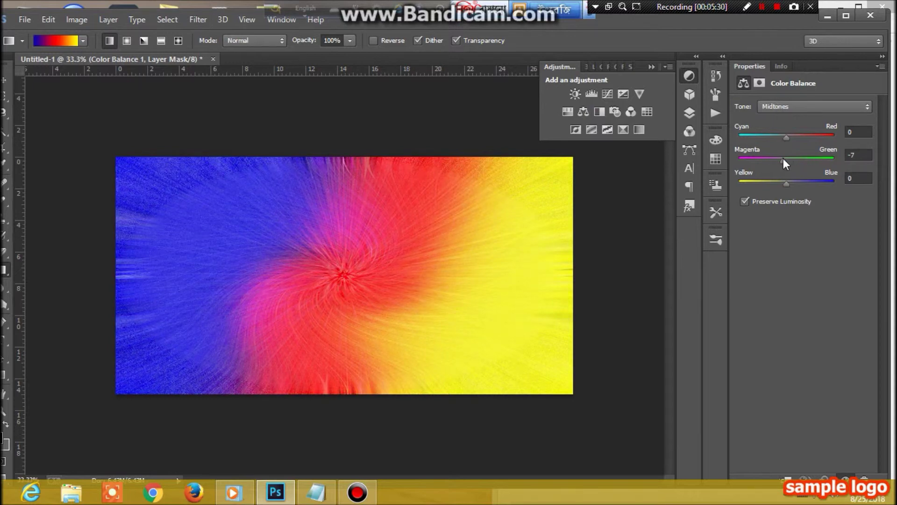
mouse_move(784, 183)
mouse_down()
mouse_move(748, 183)
mouse_move(803, 184)
mouse_move(769, 182)
mouse_up()
mouse_move(787, 139)
mouse_down()
mouse_move(761, 136)
mouse_move(830, 136)
mouse_move(818, 136)
mouse_up()
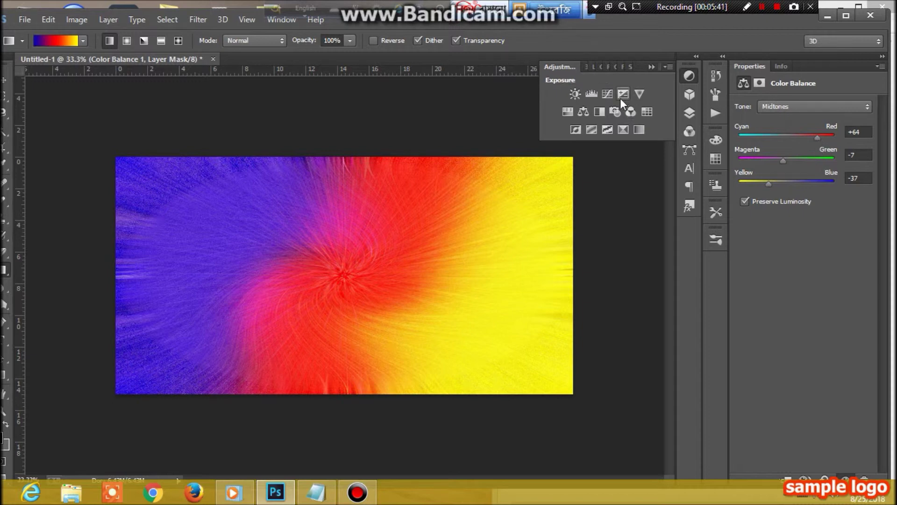
click(607, 93)
mouse_move(816, 190)
mouse_down()
mouse_move(860, 220)
mouse_move(799, 188)
mouse_move(819, 203)
mouse_move(814, 191)
mouse_up()
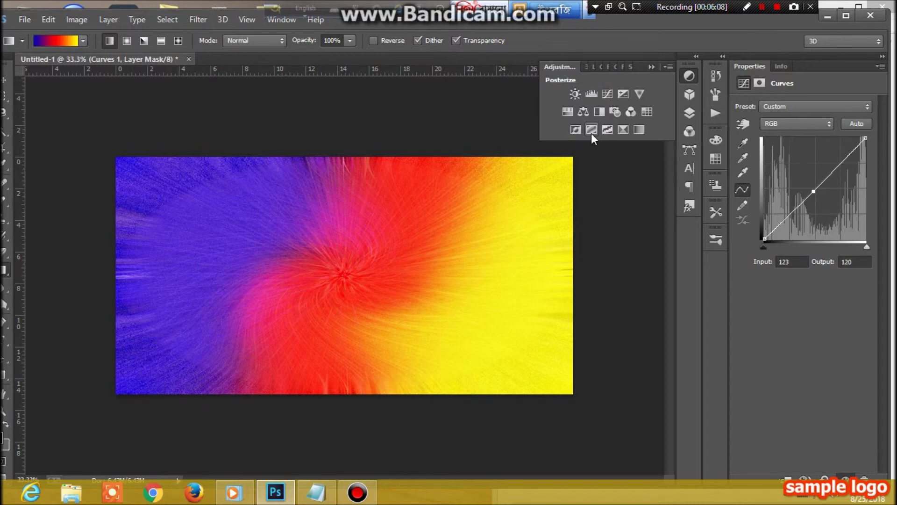
Step: Add Color Lookup and Selective Color layers and roughly adjust cyan, magenta and yellow in Reds
click(648, 112)
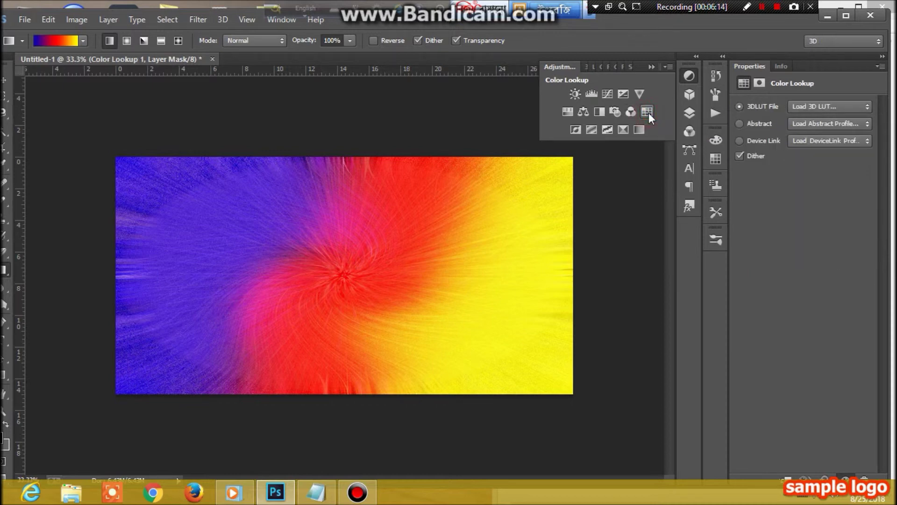
click(623, 129)
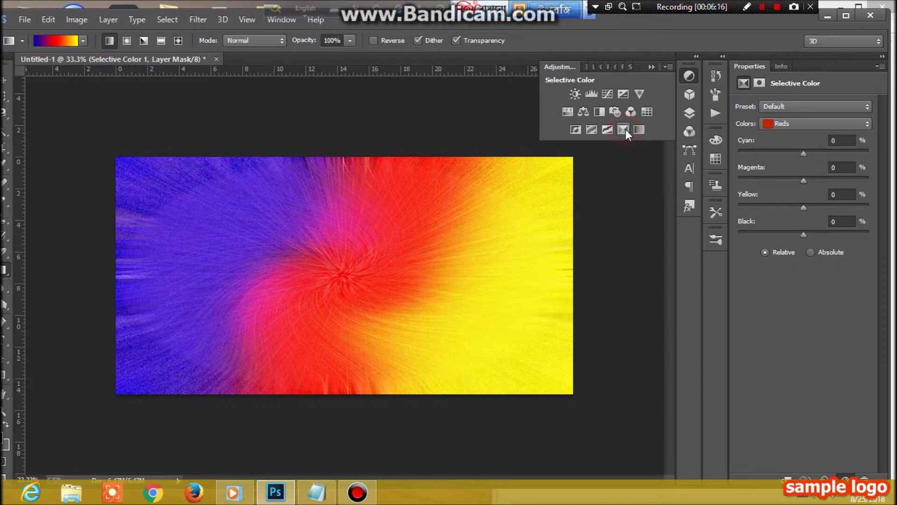
drag(803, 154, 828, 153)
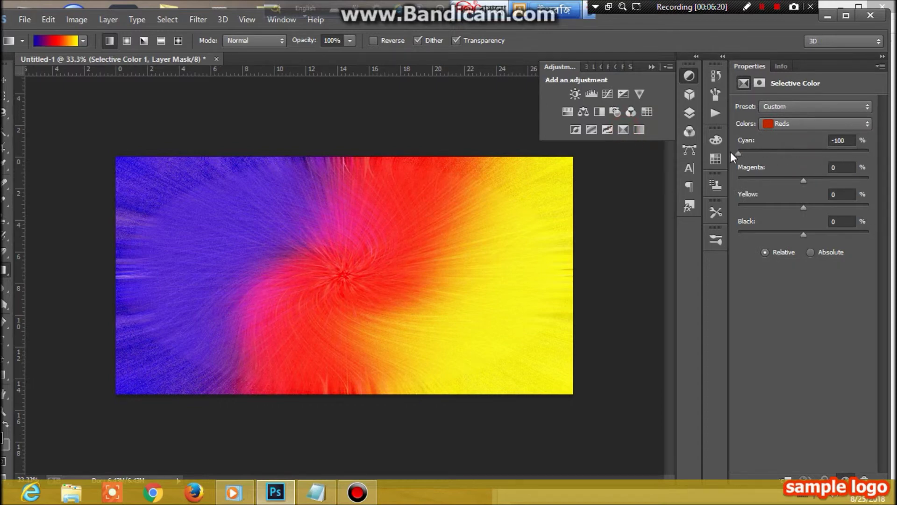
drag(828, 154, 797, 153)
mouse_move(825, 180)
mouse_down()
mouse_move(869, 180)
mouse_move(732, 183)
mouse_up()
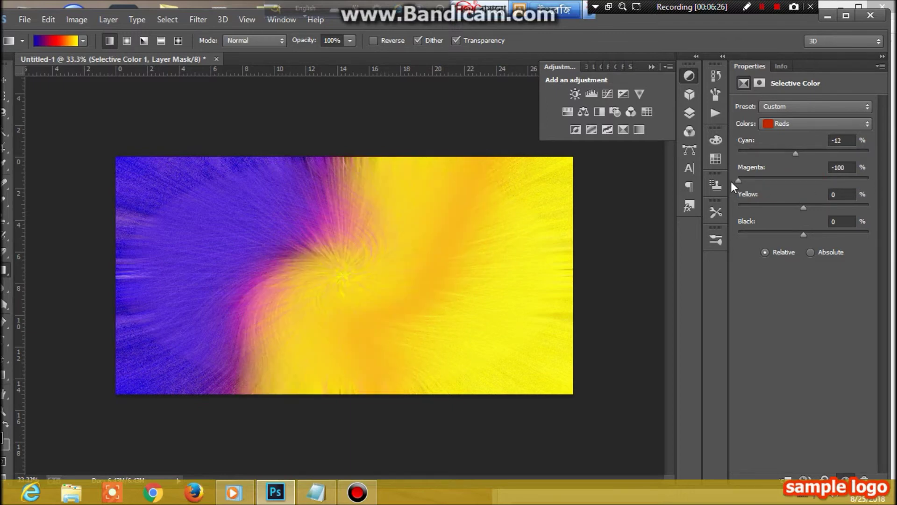
mouse_move(738, 181)
mouse_down()
mouse_move(804, 182)
mouse_move(783, 187)
mouse_up()
mouse_move(804, 208)
mouse_down()
mouse_move(756, 204)
mouse_move(864, 211)
mouse_move(719, 201)
mouse_move(805, 208)
mouse_move(749, 230)
mouse_move(855, 241)
mouse_move(782, 237)
mouse_move(818, 237)
mouse_move(797, 238)
mouse_up()
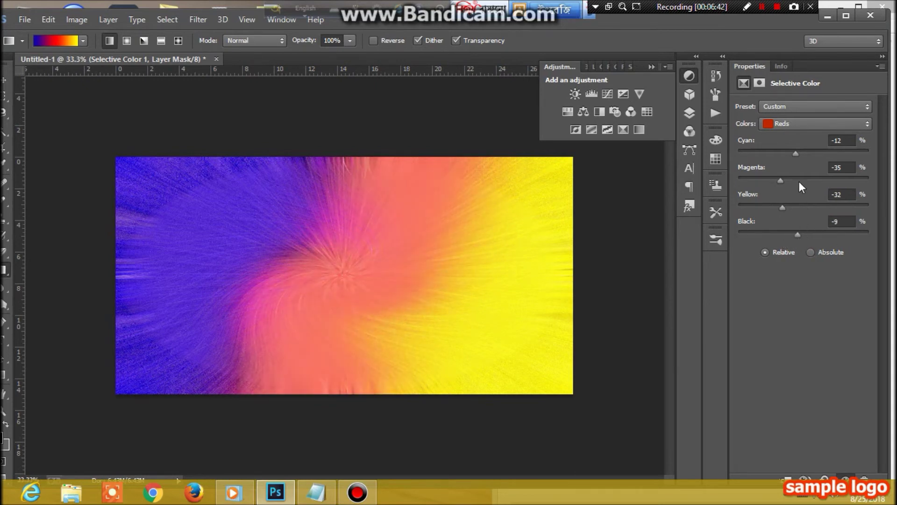
Step: Fine-tune Selective Color Reds to Cyan +75, Magenta -100, Yellow -1, Black +82
mouse_move(800, 150)
mouse_down()
mouse_move(811, 156)
mouse_move(760, 163)
mouse_move(818, 165)
mouse_move(792, 151)
mouse_up()
mouse_move(785, 183)
mouse_down()
mouse_move(725, 178)
mouse_move(743, 183)
mouse_up()
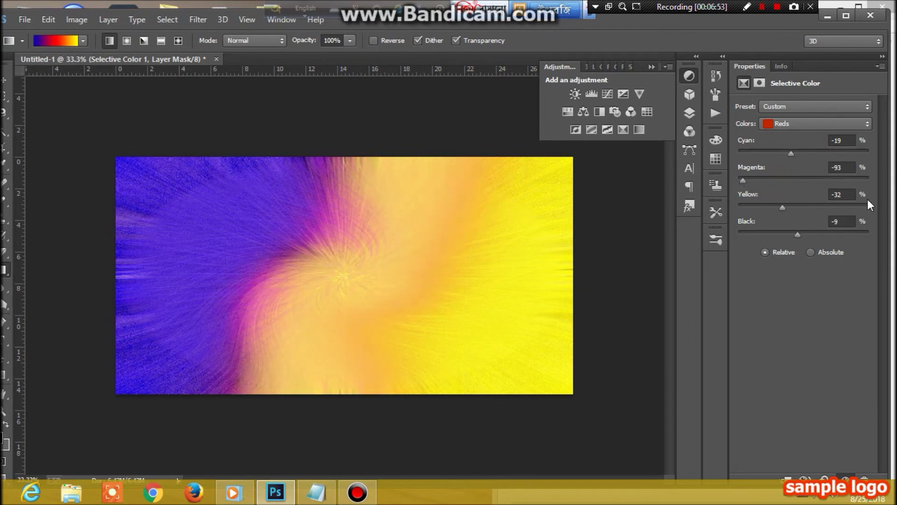
drag(783, 208, 809, 208)
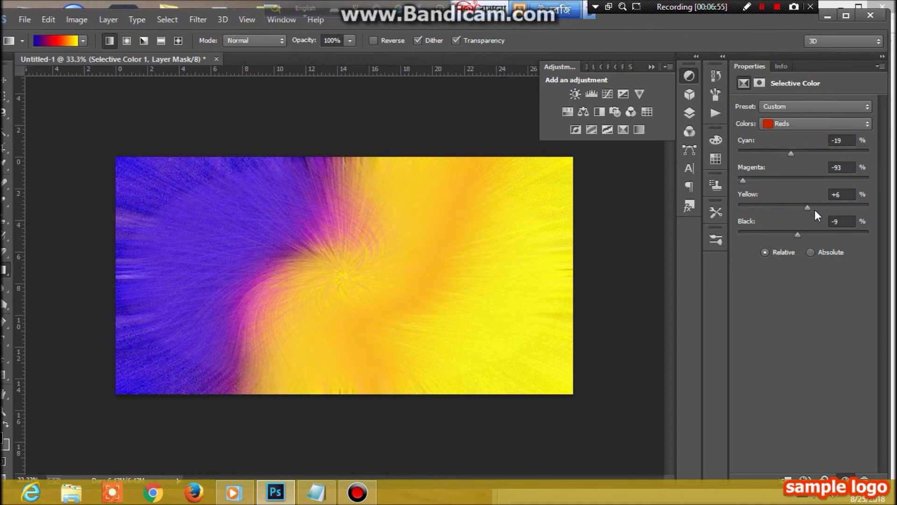
click(849, 211)
mouse_move(817, 218)
mouse_down()
mouse_move(835, 238)
mouse_move(777, 232)
mouse_move(856, 234)
mouse_up()
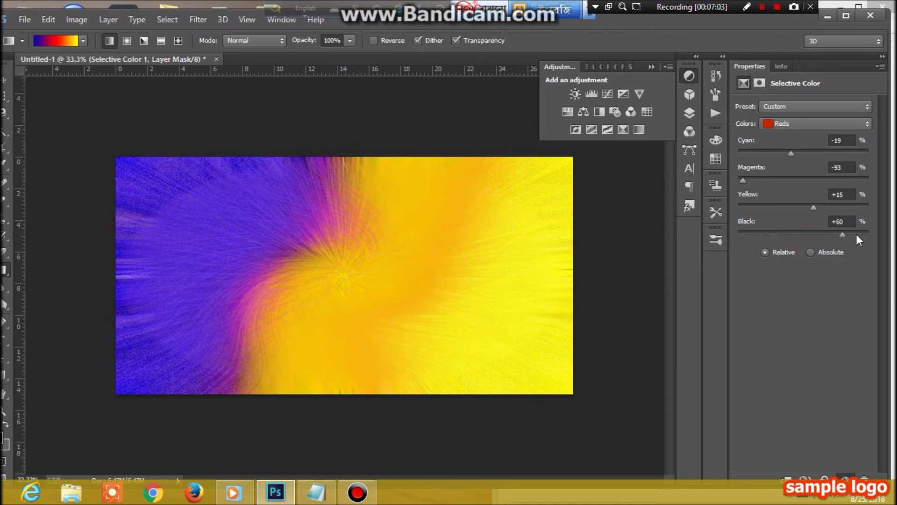
drag(814, 209, 803, 209)
mouse_move(743, 181)
mouse_down()
mouse_move(763, 182)
mouse_move(734, 182)
mouse_up()
drag(789, 153, 864, 153)
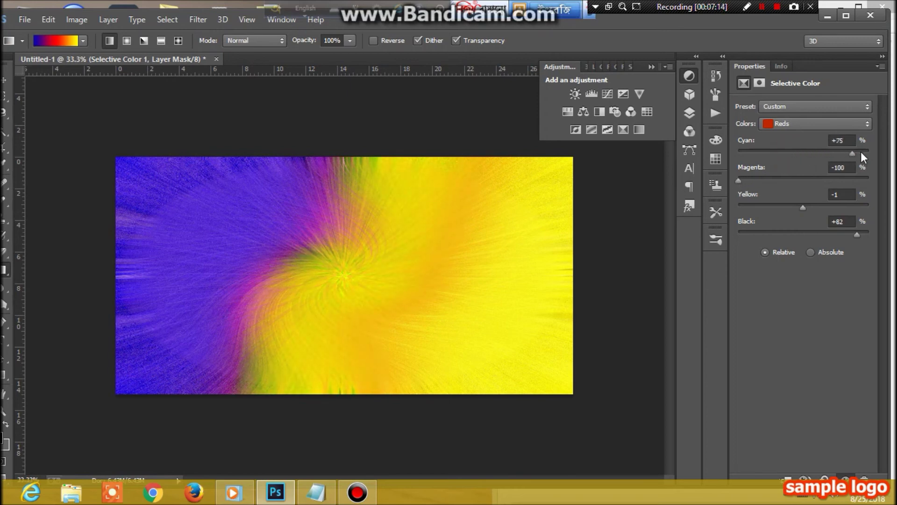